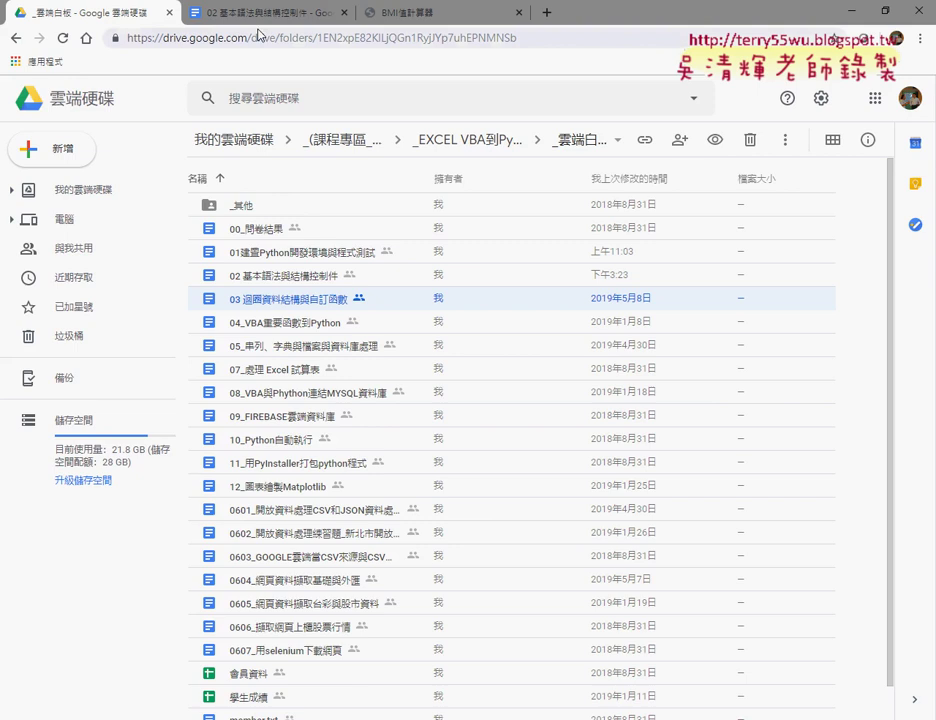
Review the lesson notes' rounding examples: round(bmi,2), the % operator, format method and %.2f.
left_click(263, 22)
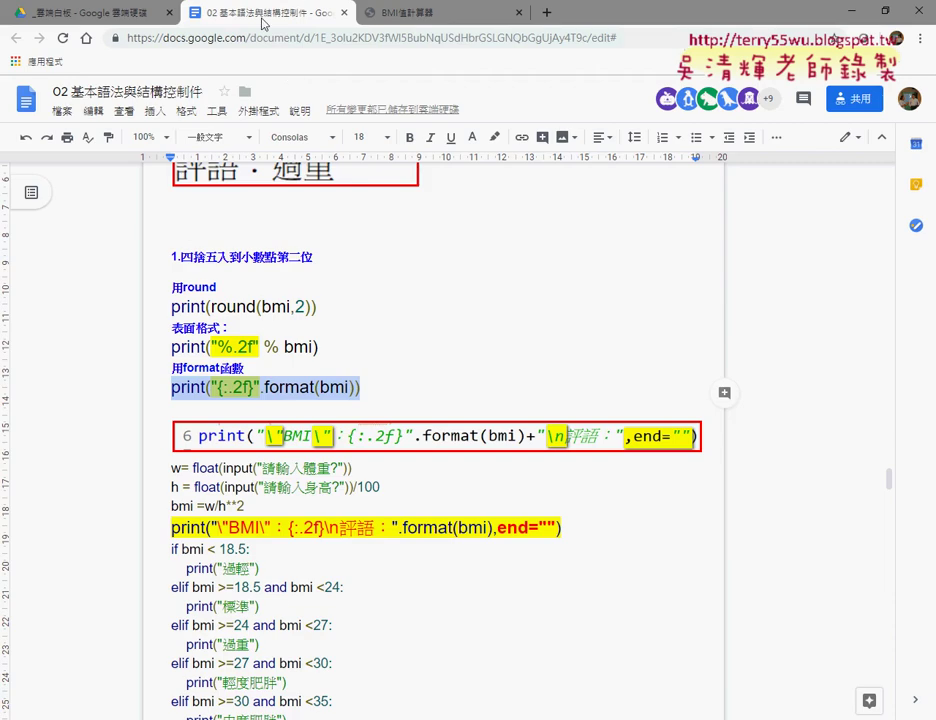
left_click_drag(330, 306, 164, 311)
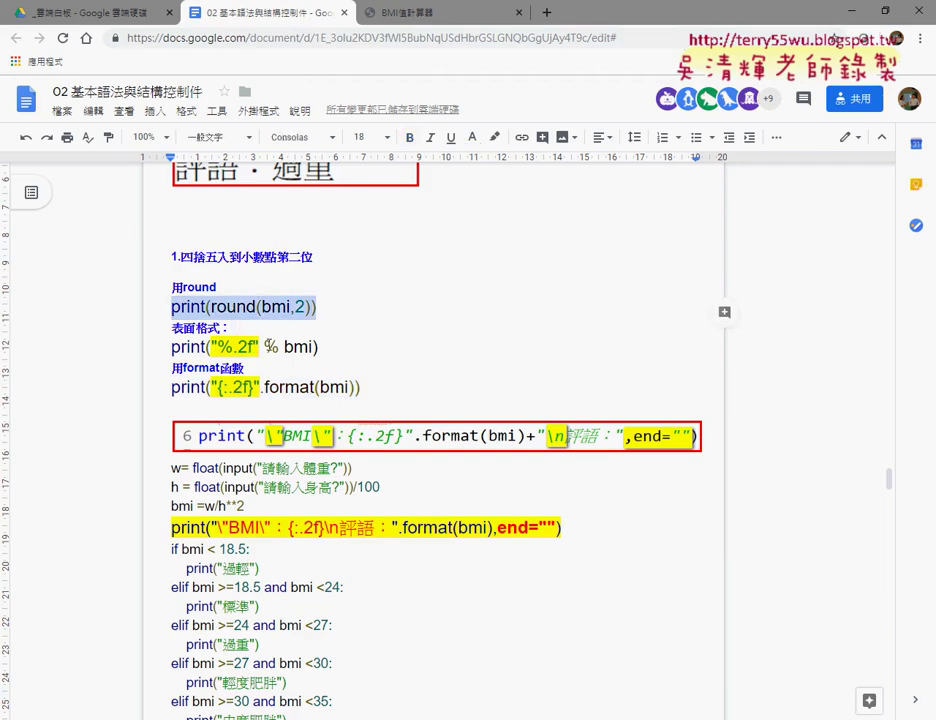
double_click(271, 346)
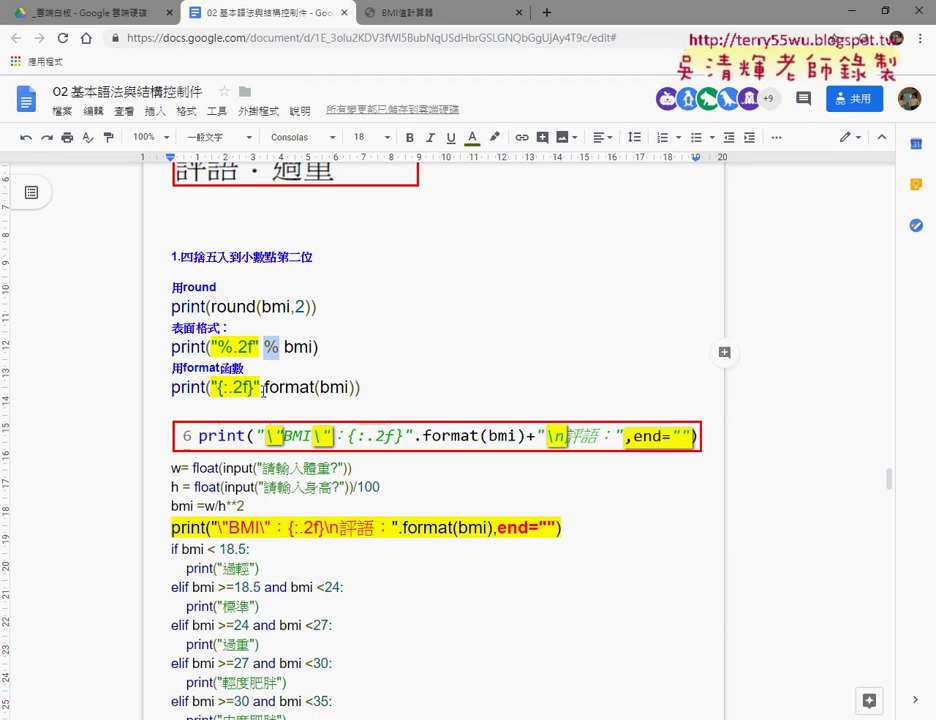
left_click_drag(264, 392, 316, 393)
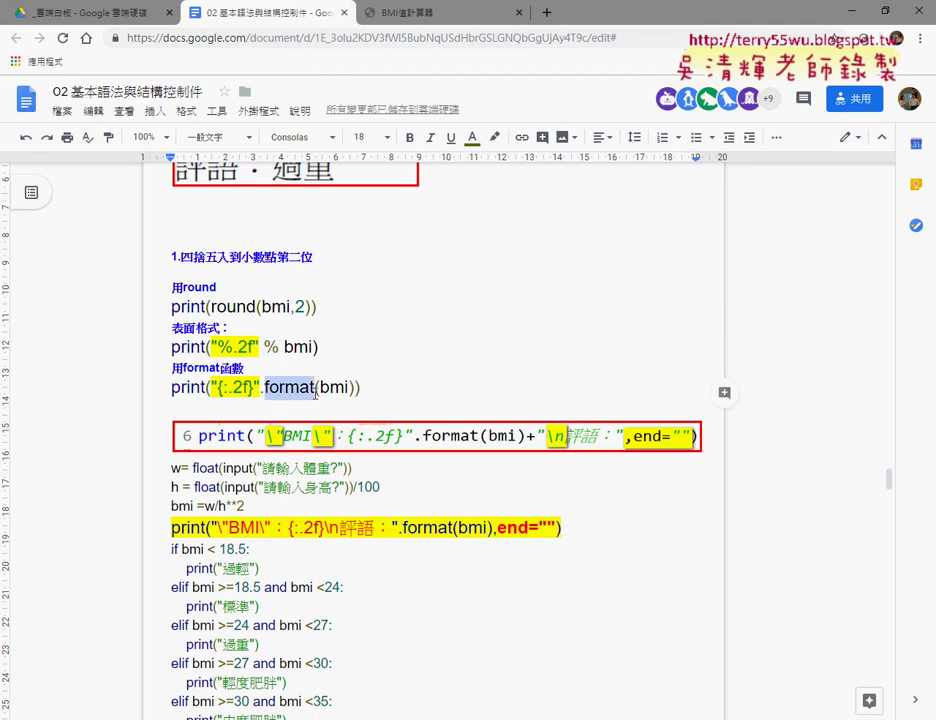
left_click_drag(318, 347, 166, 354)
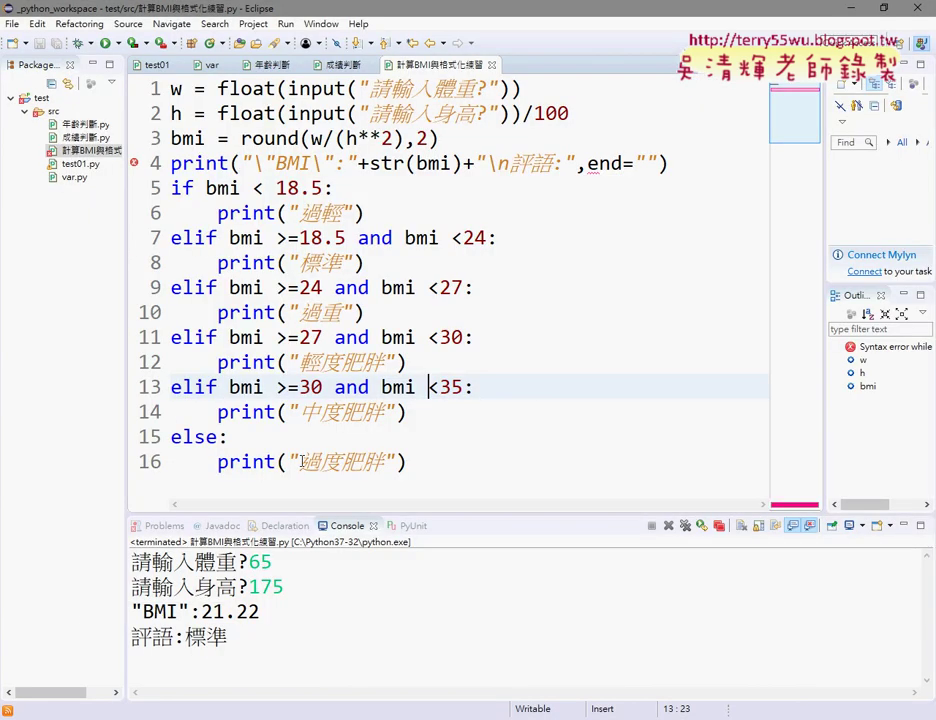
Strip round( and ,2) so line 3 reads bmi = w/(h**2), then select str(bmi) on line 4.
left_click(312, 386)
left_click_drag(241, 139, 314, 139)
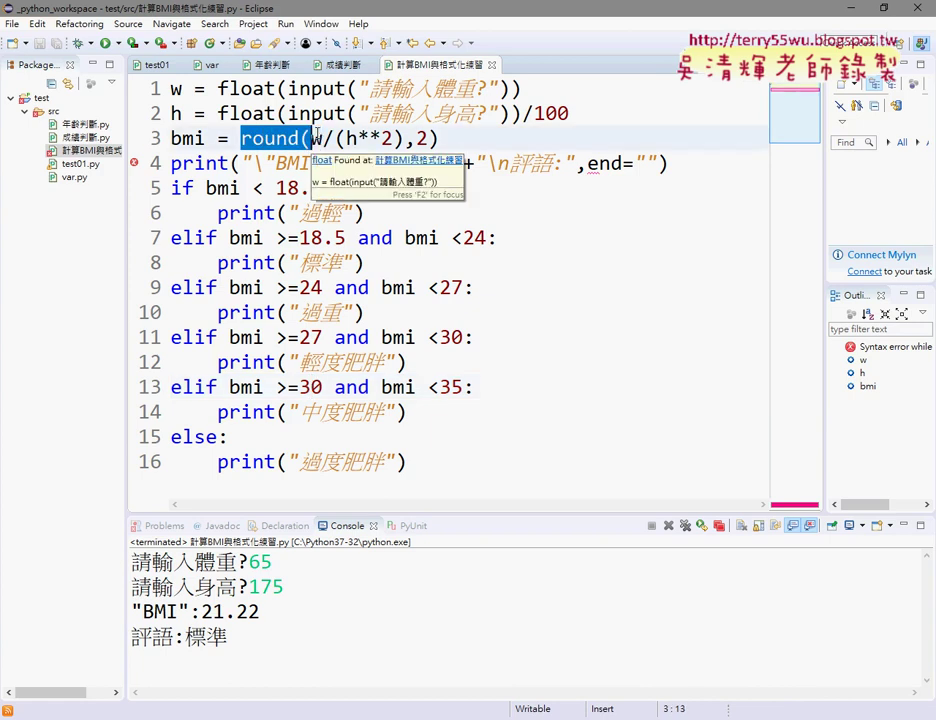
key("Delete")
key("Right")
key("Right")
key("Right")
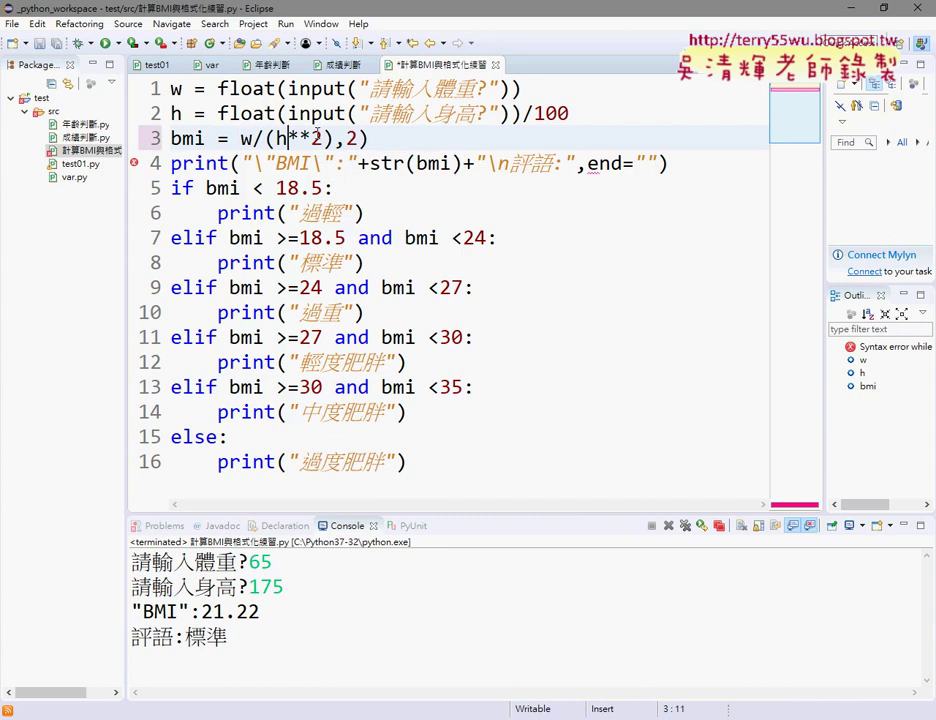
key("Right")
key("Right")
key("Right")
key("Right")
key("Delete")
key("Delete")
key("Delete")
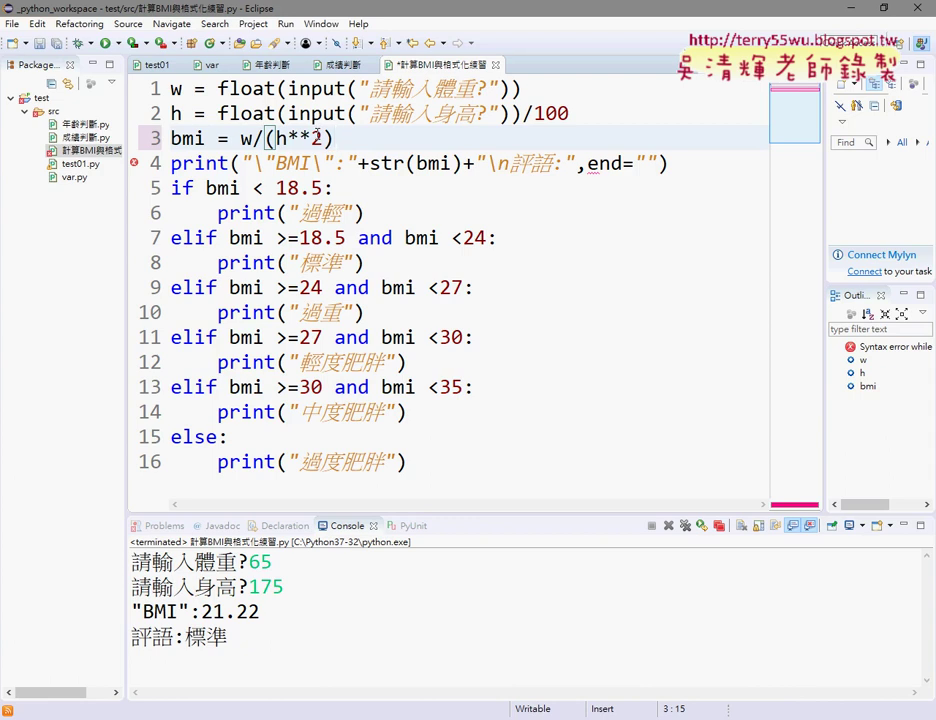
left_click(487, 163)
left_click_drag(487, 163, 347, 163)
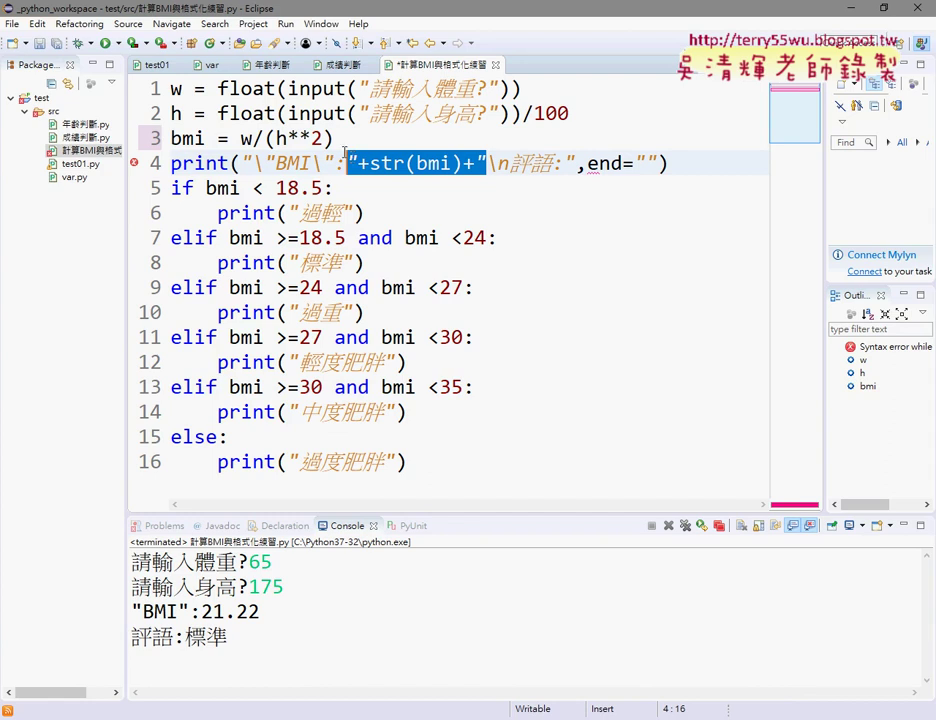
mouse_move(494, 163)
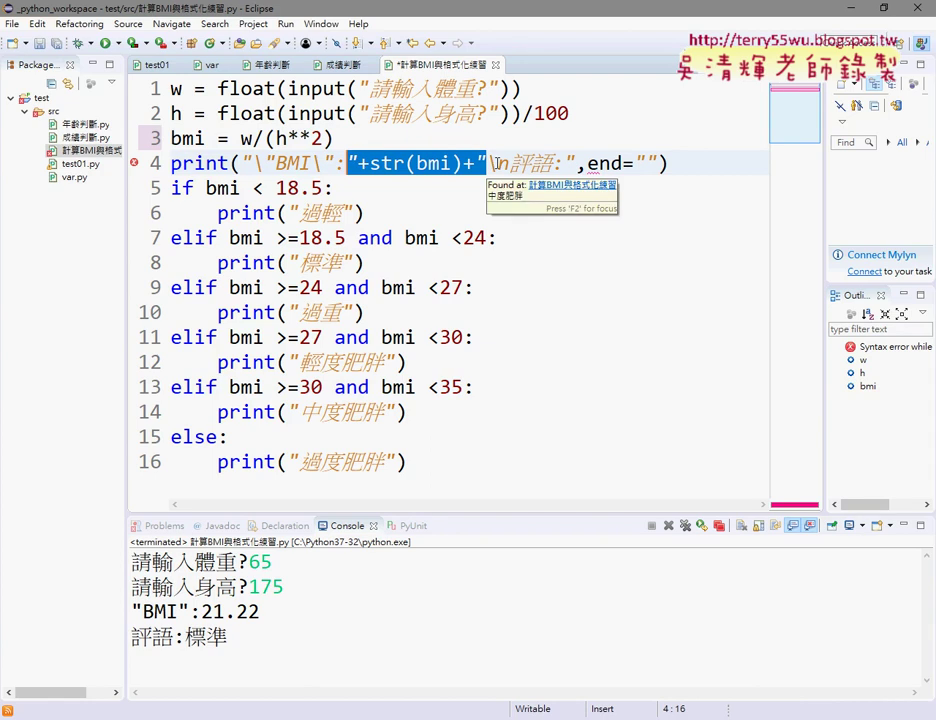
Replace the str(bmi) concatenation on line 4 with a {:.2f} placeholder inside the string.
key("Delete")
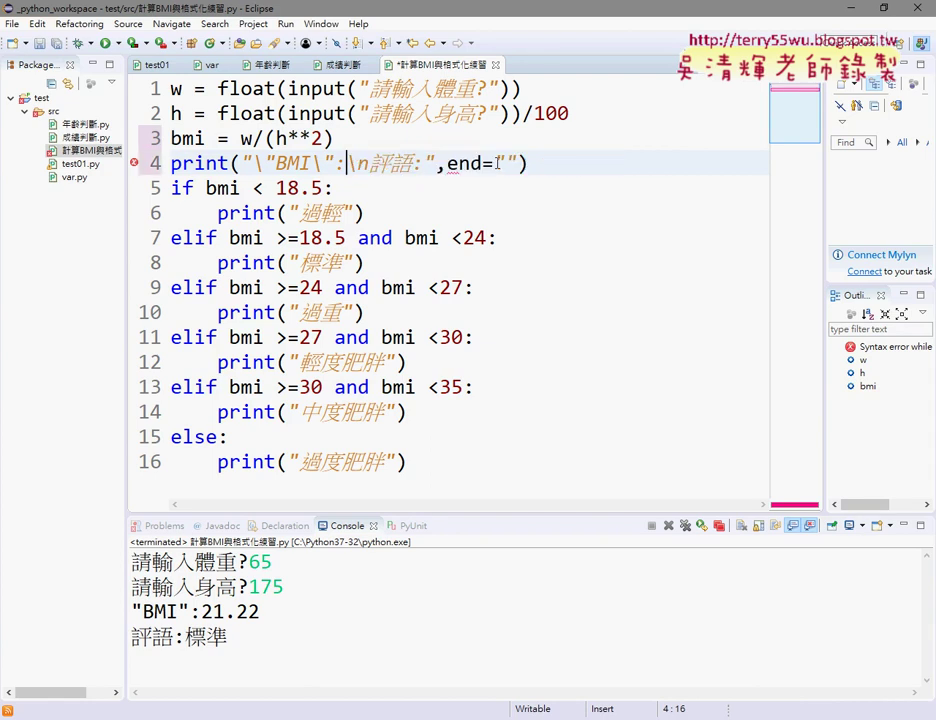
type("{}")
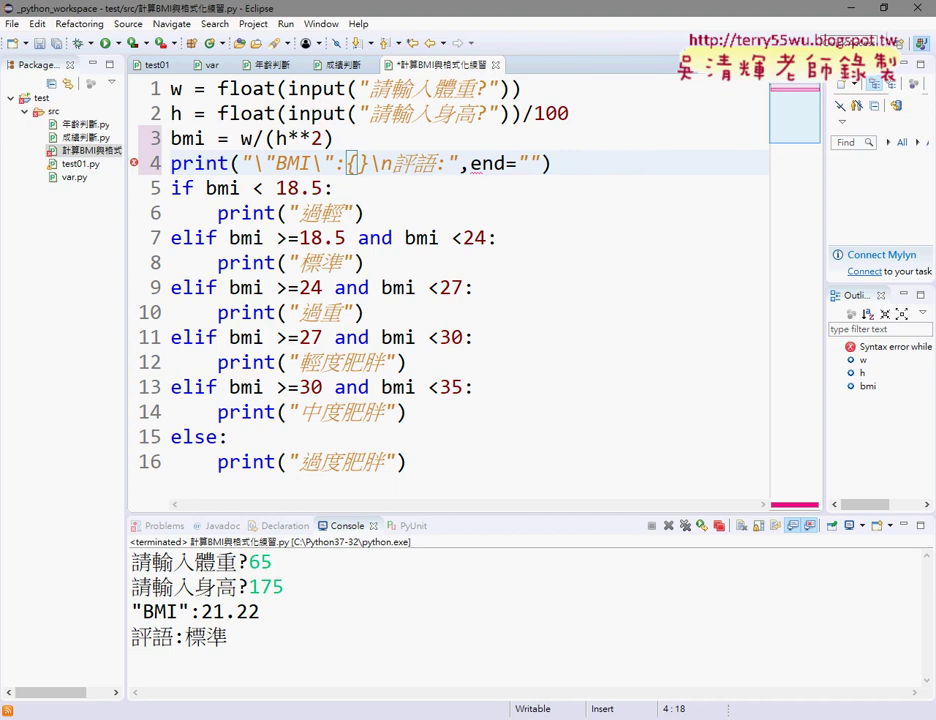
key("Left")
type(":")
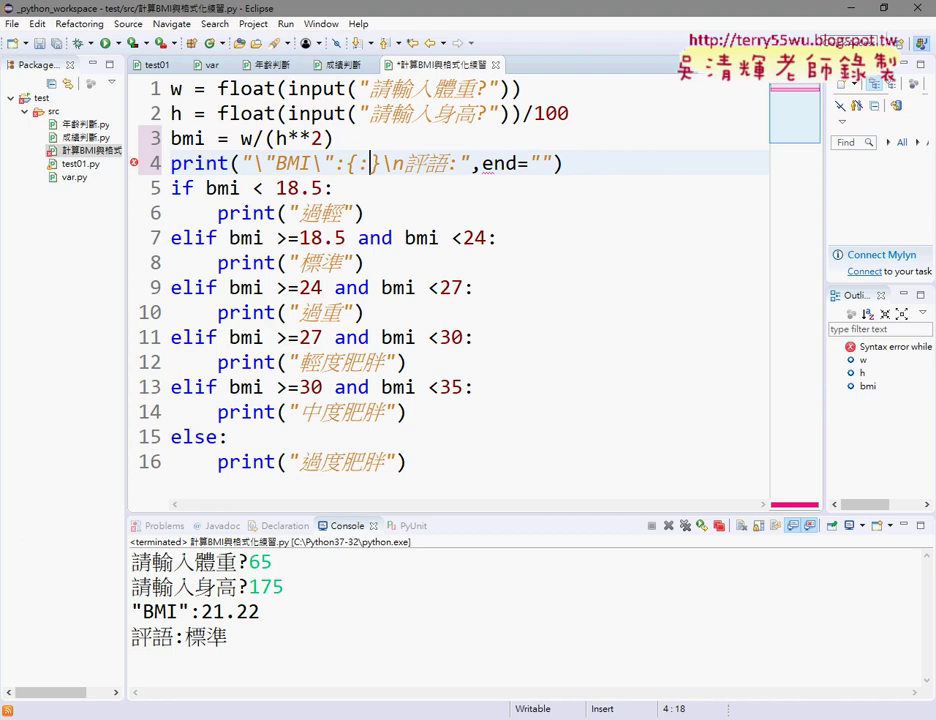
type(".")
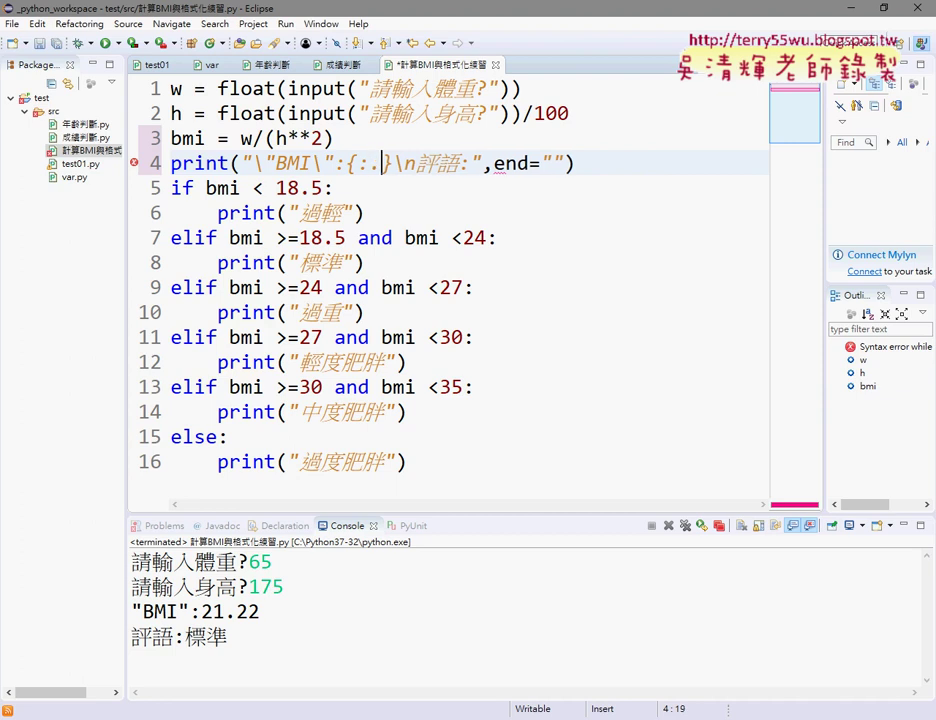
type("2")
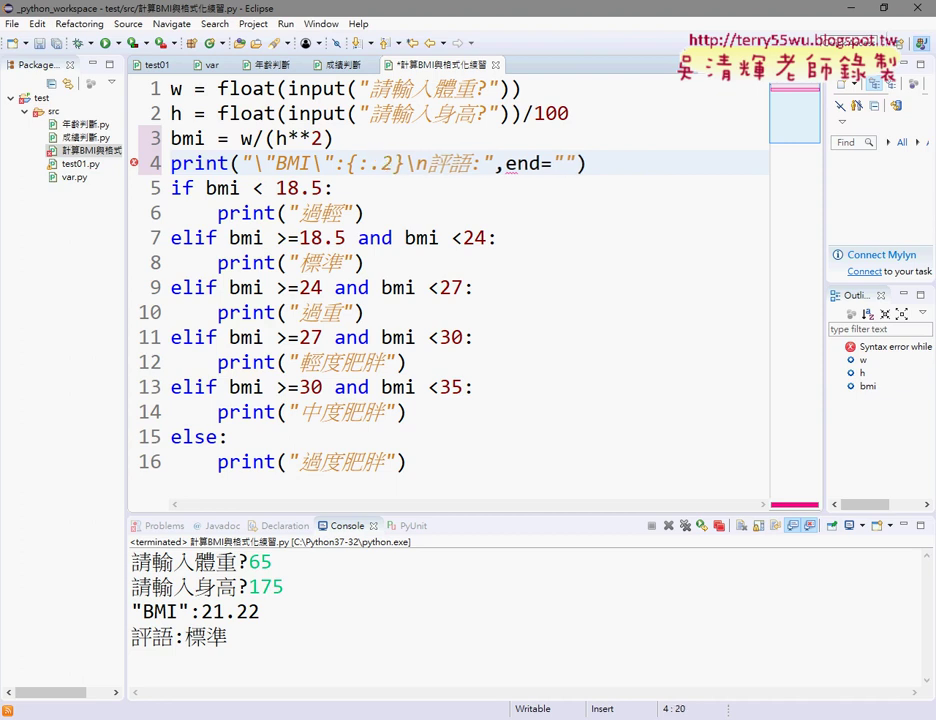
type("f")
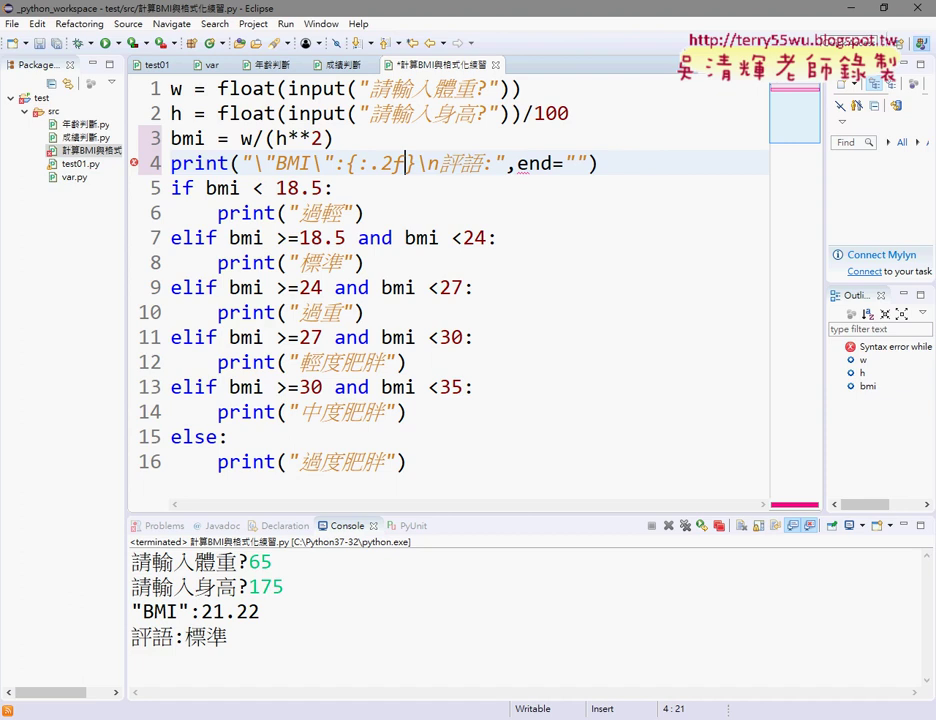
Test deleting and restoring the :.2f spec with Ctrl+Z, then place the caret after the string.
left_click_drag(358, 163, 404, 165)
key("BackSpace")
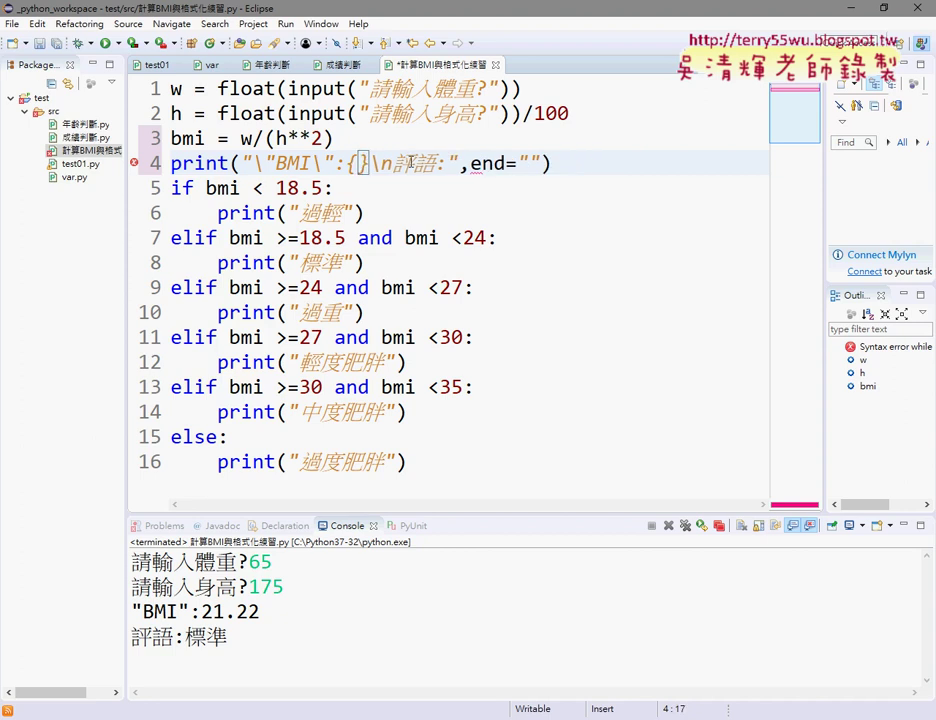
key("ctrl+z")
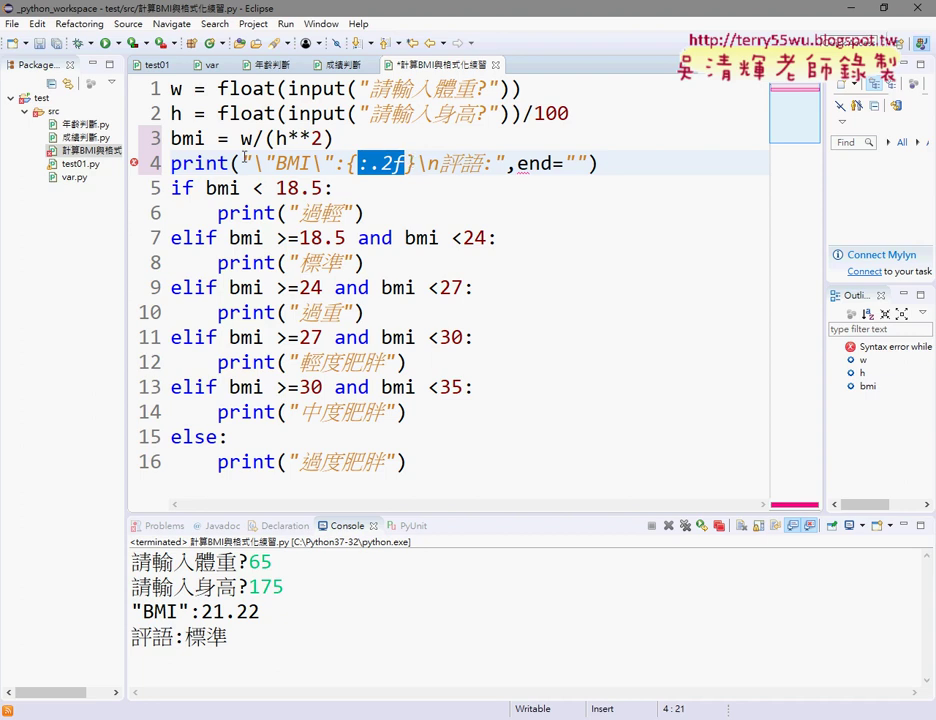
left_click_drag(243, 163, 505, 163)
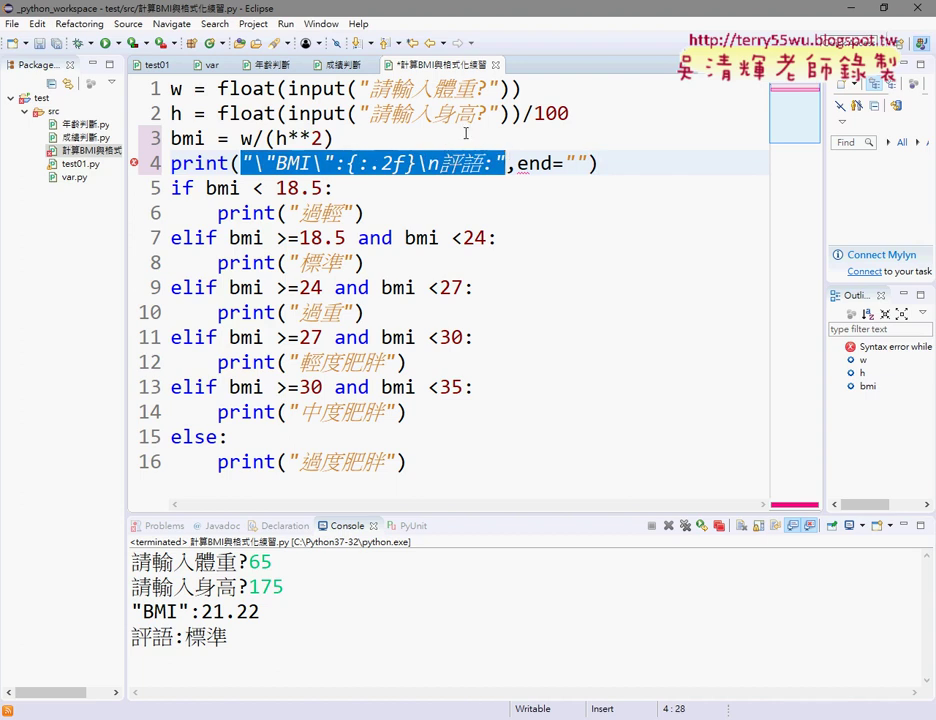
left_click(496, 163)
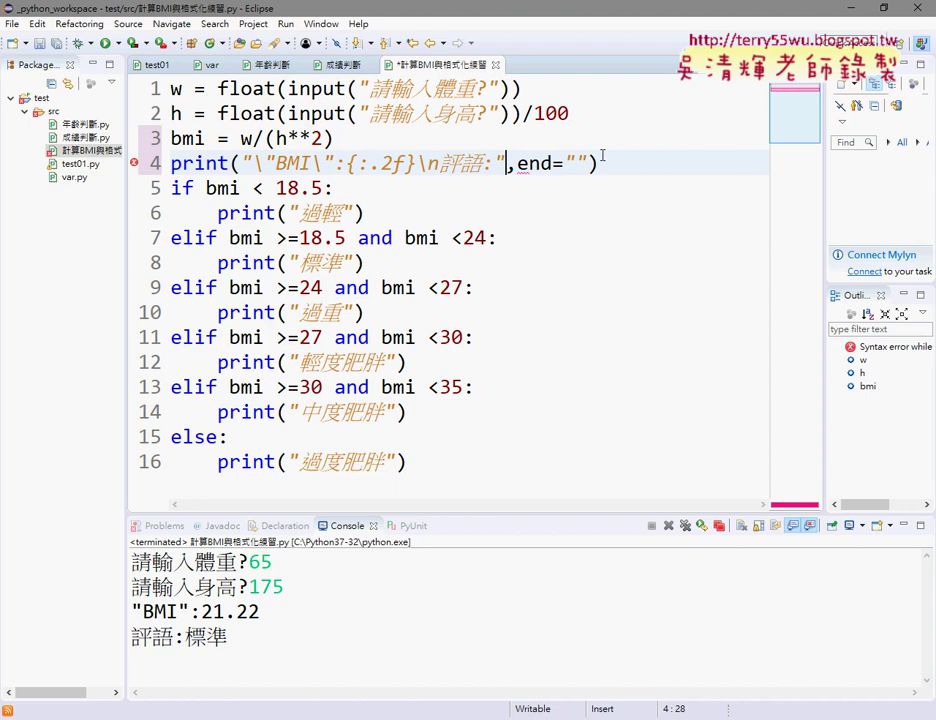
Append .format(bmi) to the line 4 string so the BMI value fills the {:.2f} placeholder.
type(".")
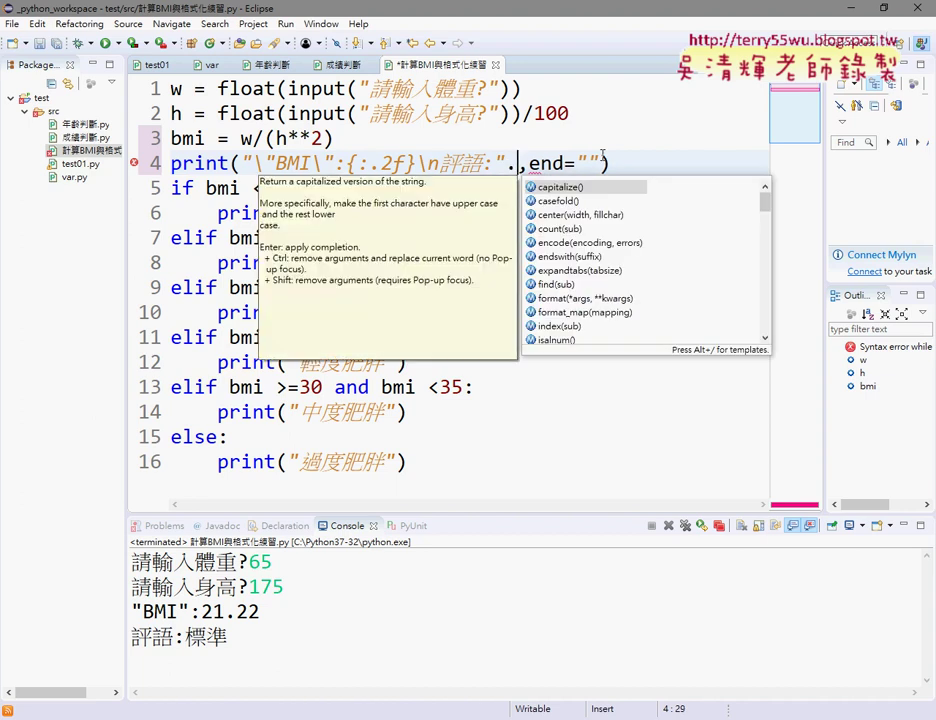
type("f")
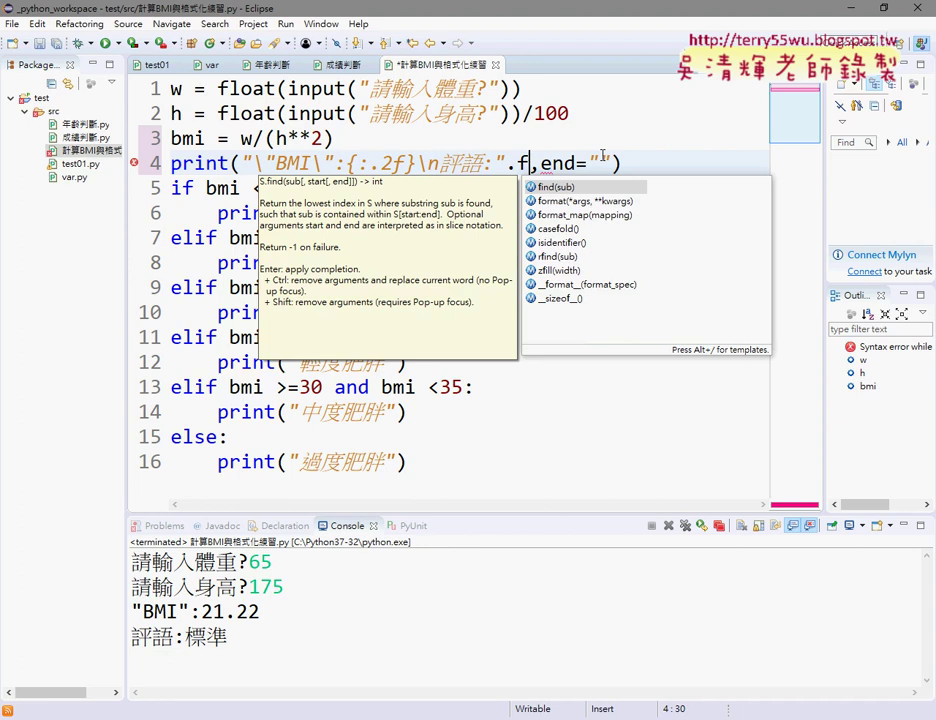
type("orm")
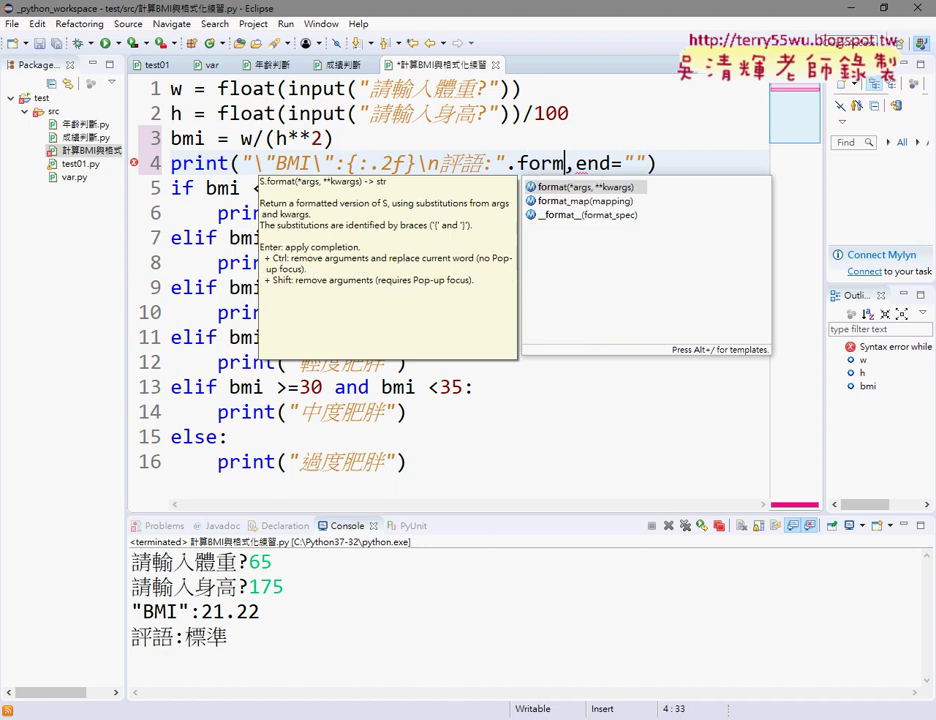
type("at")
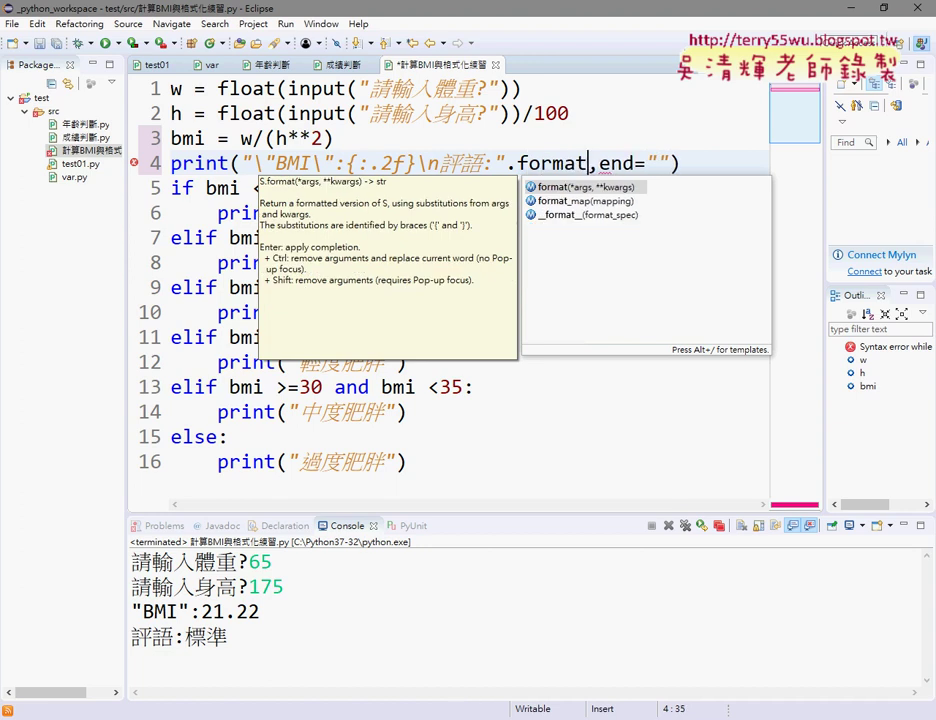
type("(")
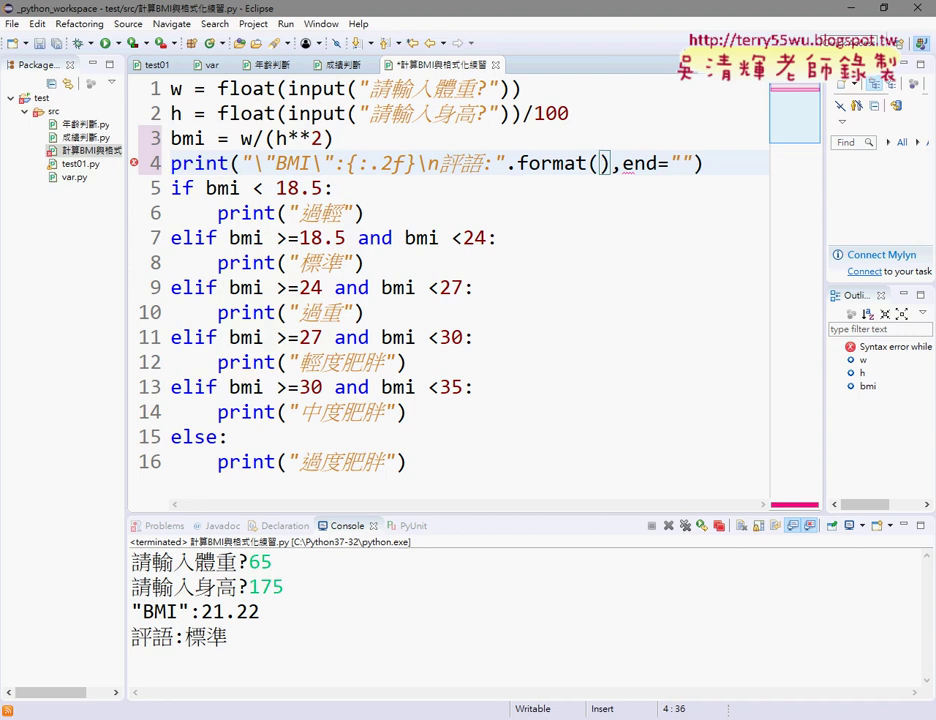
type("bmi")
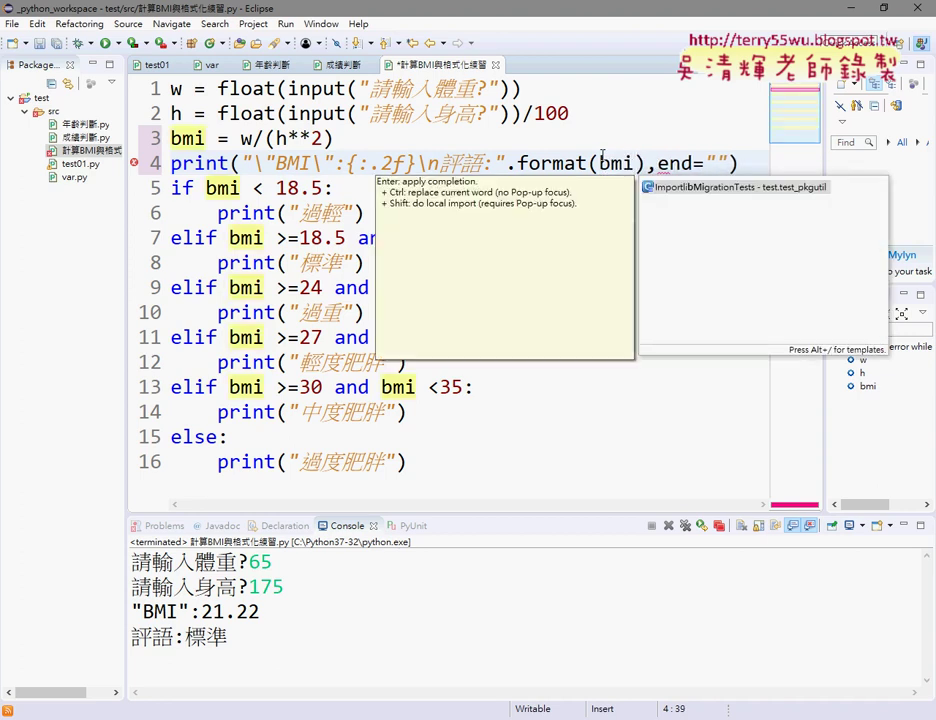
left_click(643, 126)
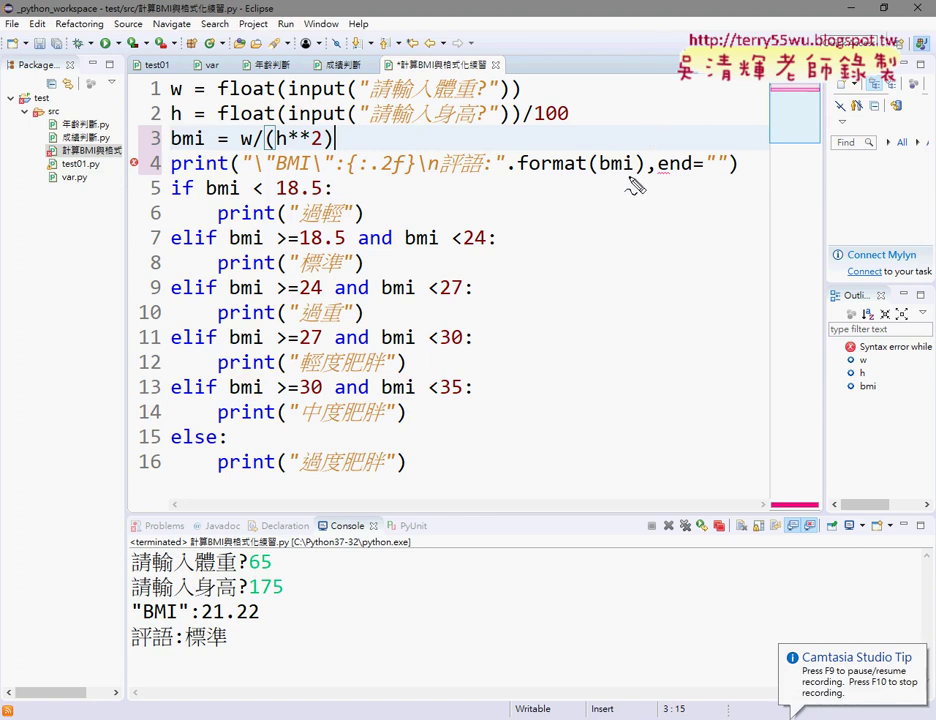
mouse_move(612, 174)
left_mouse_down()
mouse_move(410, 138)
mouse_move(418, 167)
mouse_move(403, 184)
mouse_move(355, 183)
mouse_move(365, 192)
left_mouse_up()
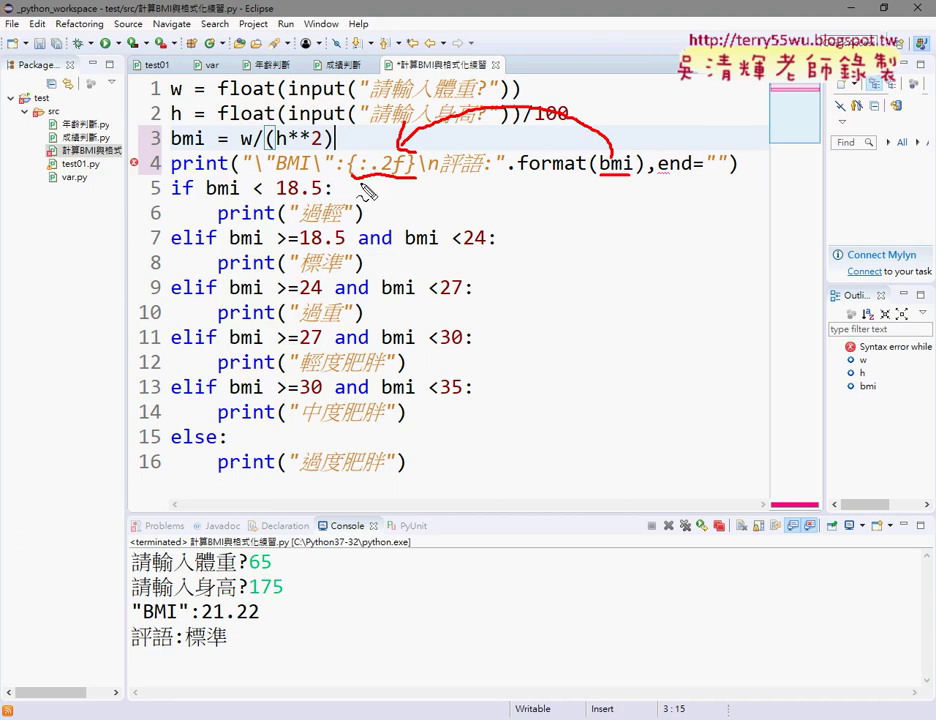
key("Escape")
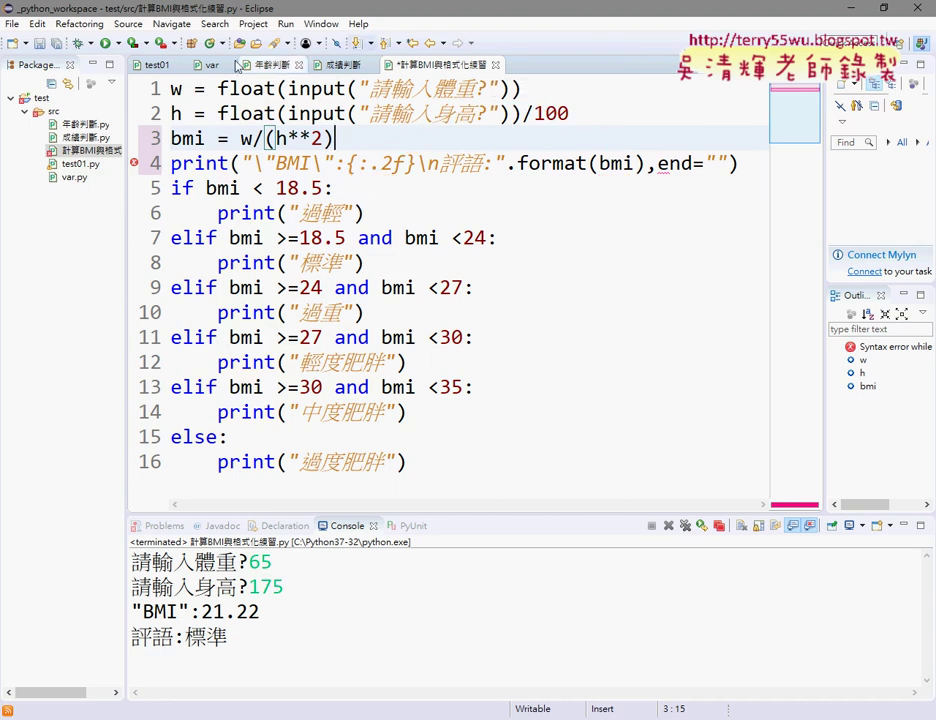
Save and run the script, entering weight 65 and height 175 to get BMI 21.22 and 標準.
left_click(106, 43)
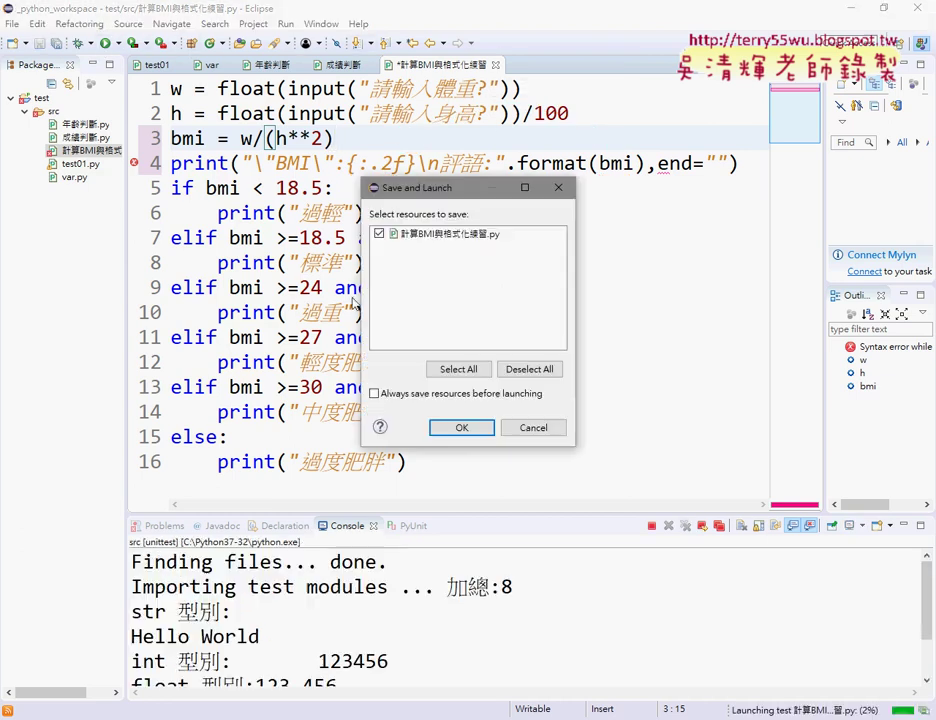
left_click(461, 424)
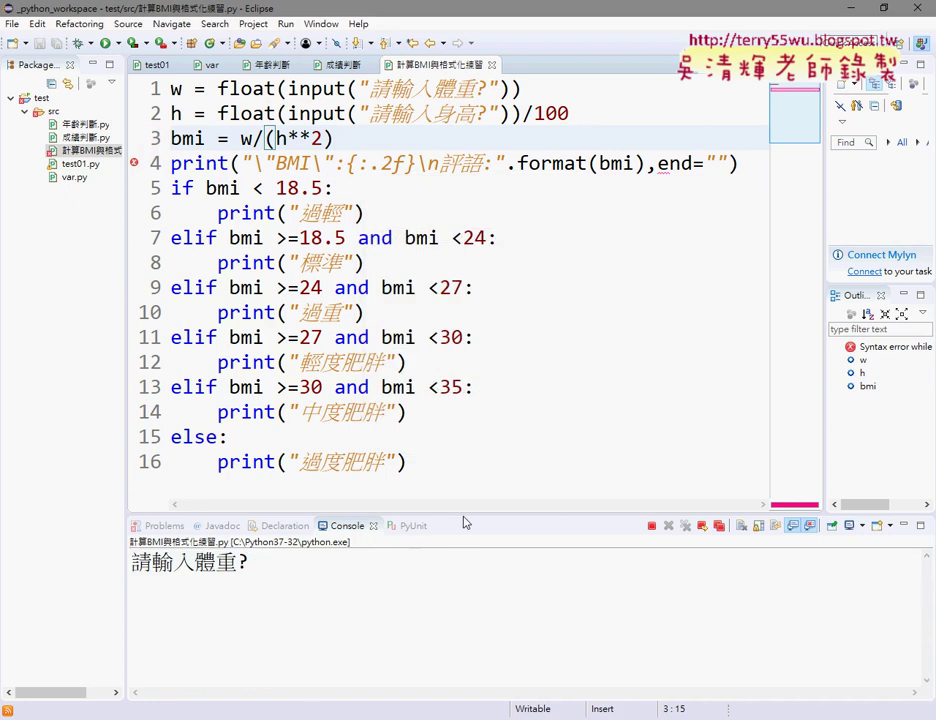
left_click_drag(464, 514, 475, 212)
left_click(460, 303)
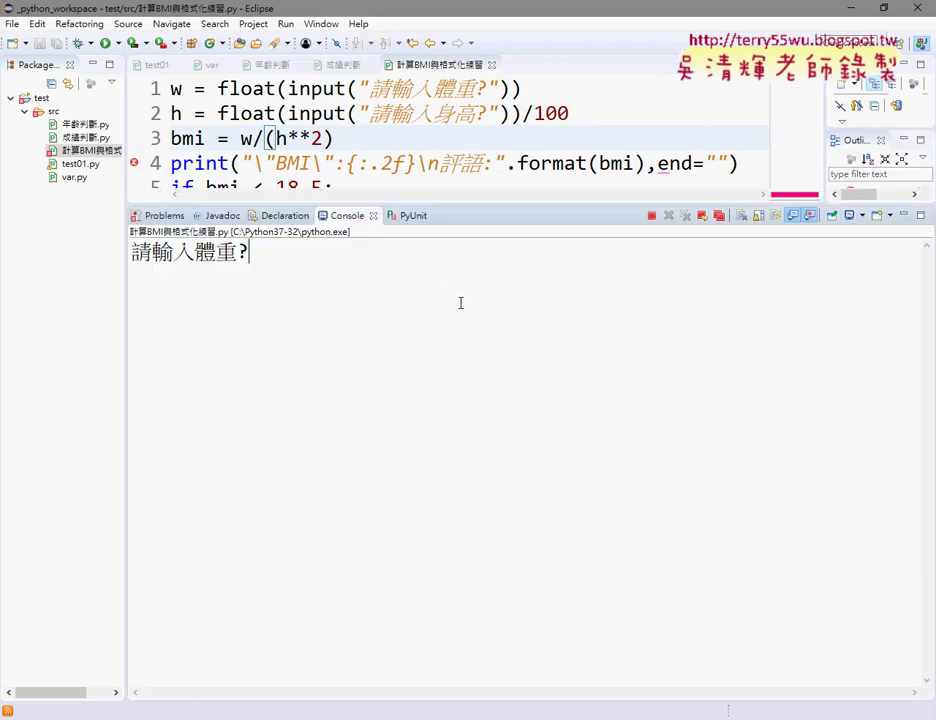
type("65")
key("Return")
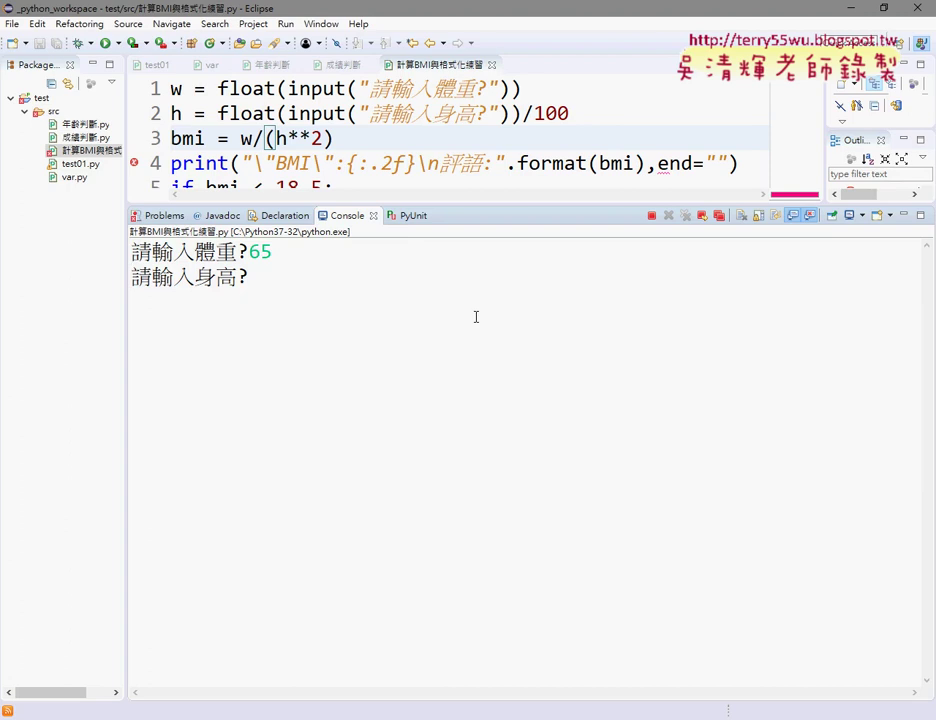
type("175")
key("Return")
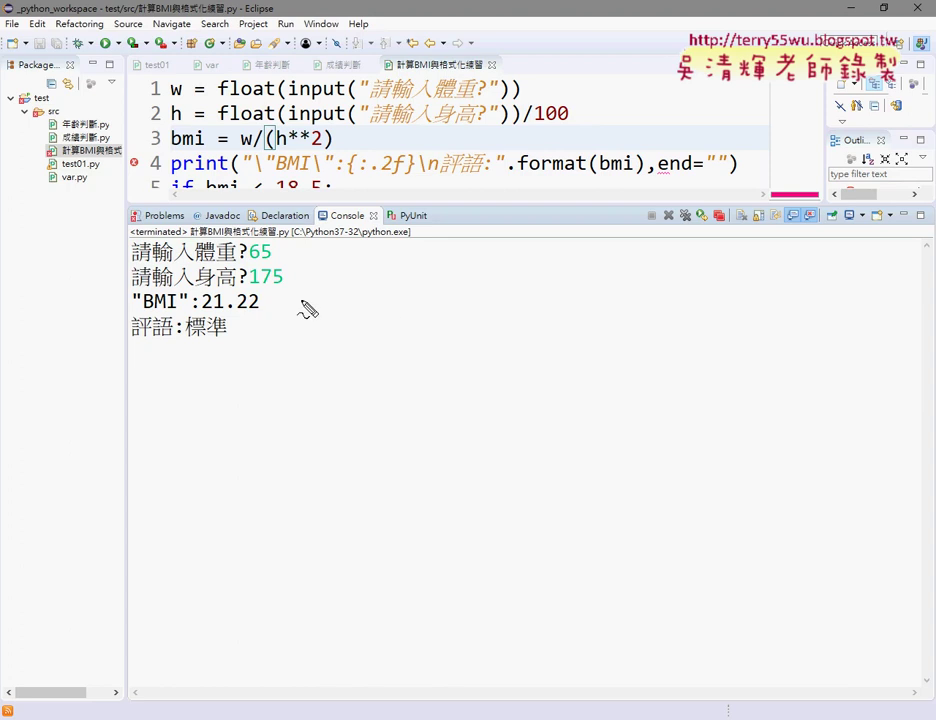
mouse_move(257, 313)
left_mouse_down()
mouse_move(201, 315)
mouse_move(238, 292)
mouse_move(271, 308)
mouse_move(254, 325)
left_mouse_up()
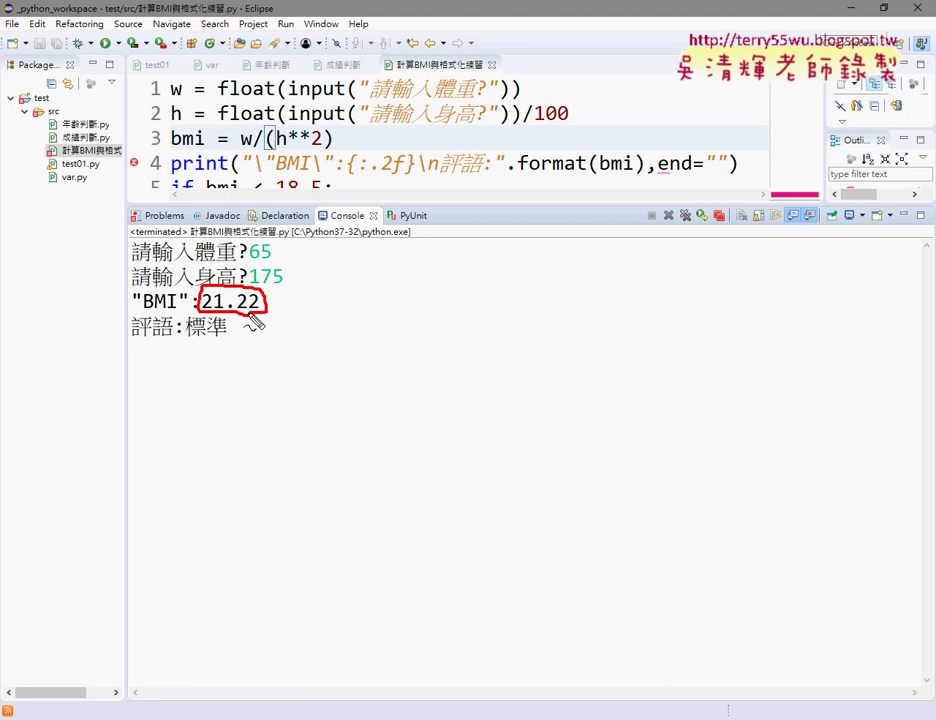
key("Escape")
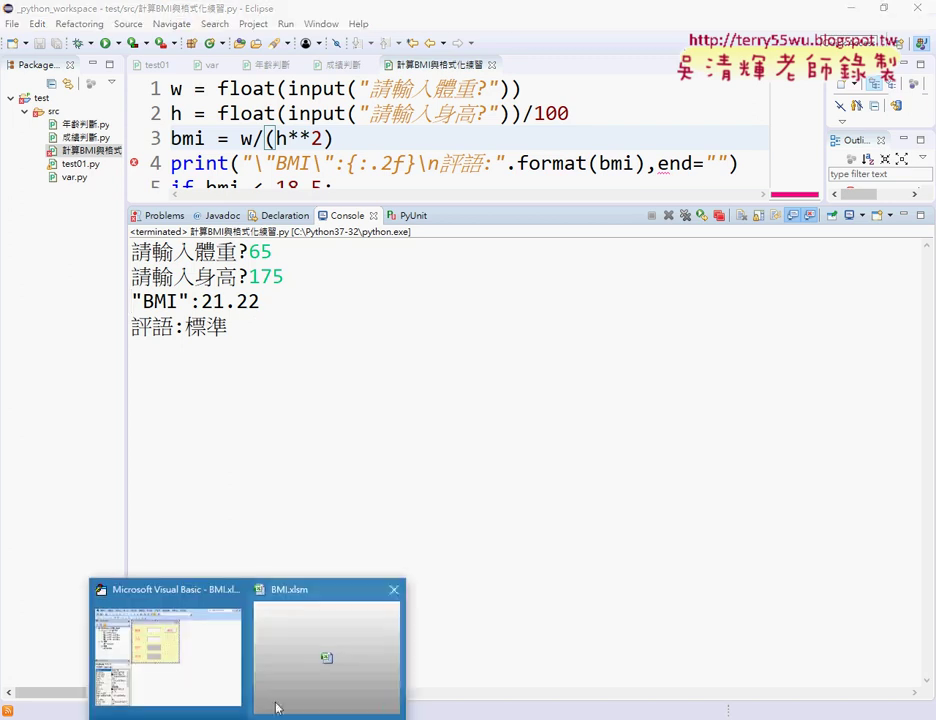
Run IF_BMI in BMI.xlsm with weight 88 and height 175, getting 28.73 輕度肥胖.
left_click(285, 660)
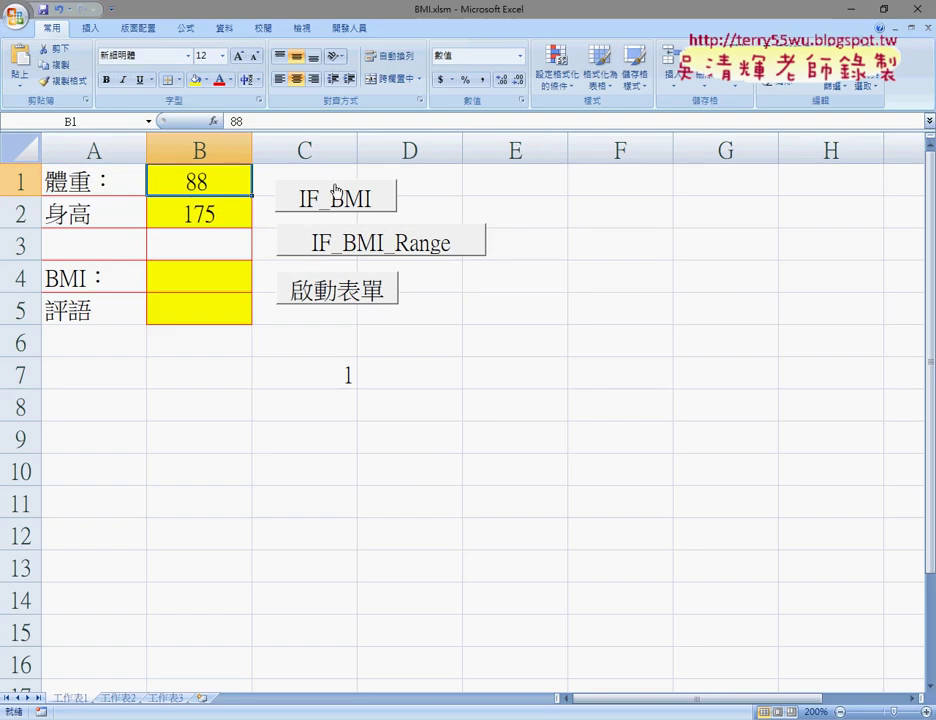
left_click(345, 188)
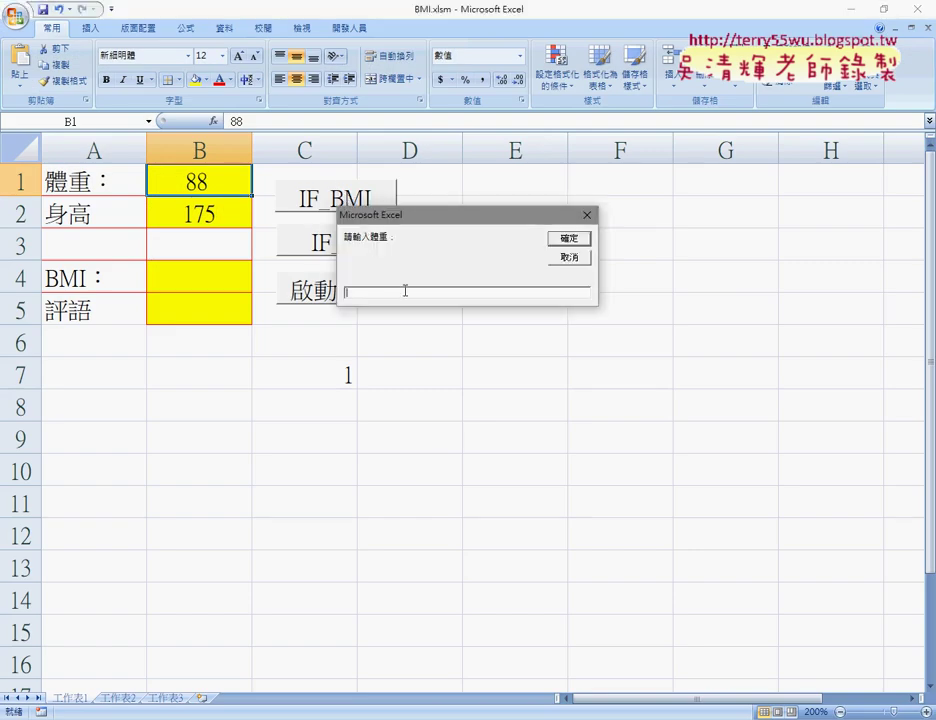
type("88")
key("Return")
type("175")
key("Return")
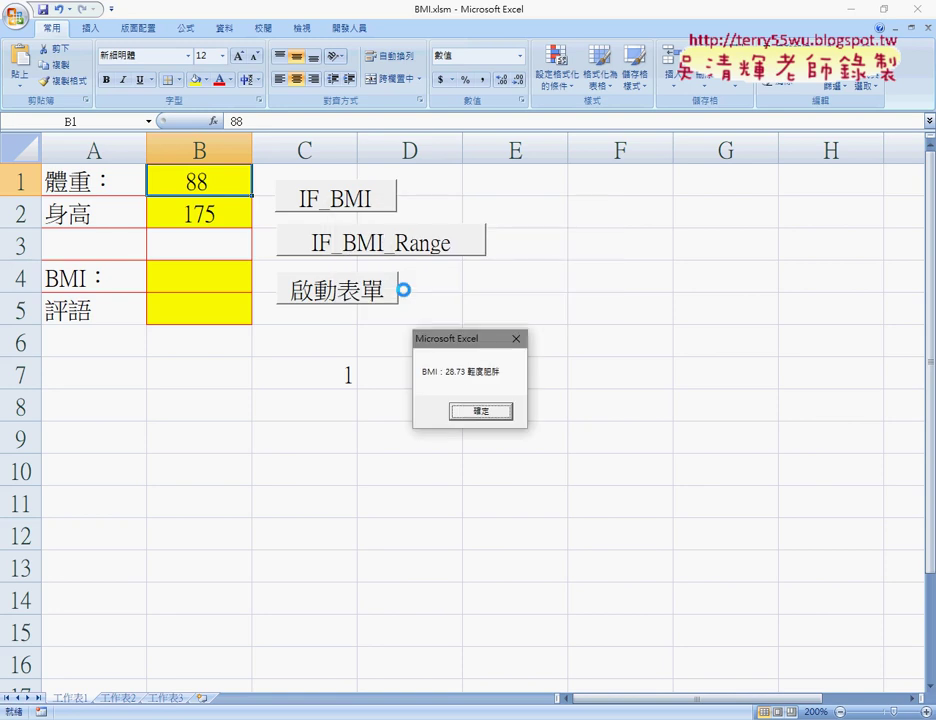
left_click_drag(416, 339, 352, 112)
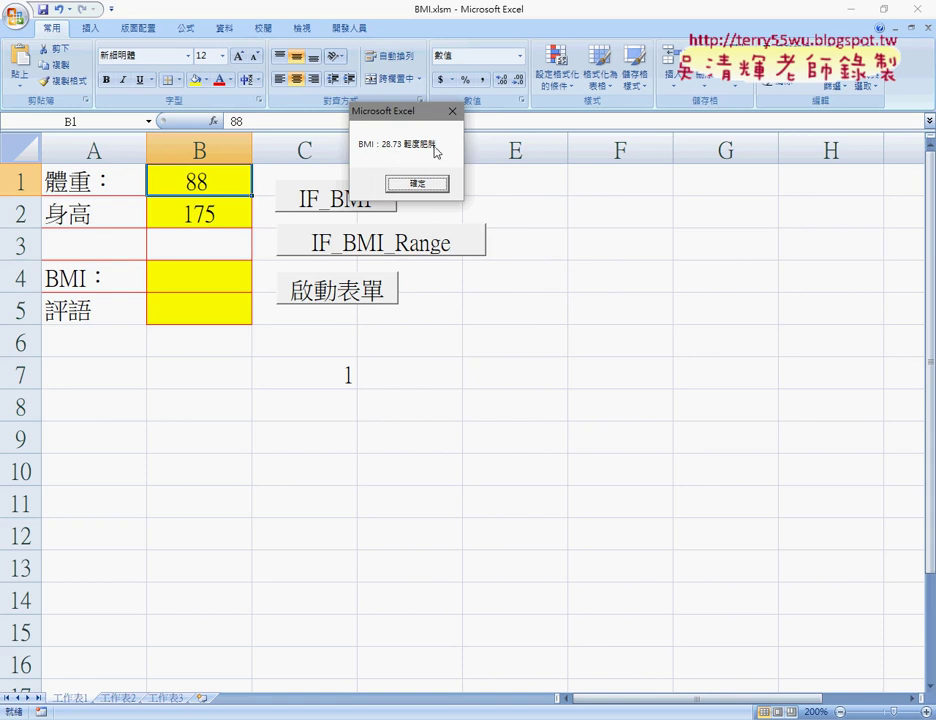
left_click(432, 184)
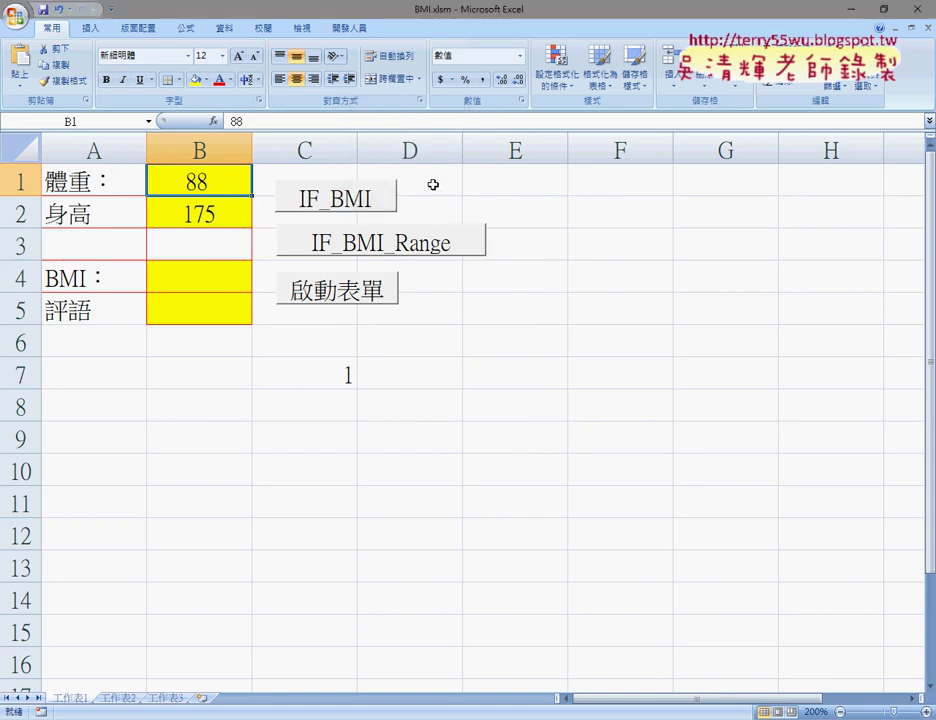
Review weight 88 in B1, height 175 in B2, and the still-empty B4 and B5 cells.
left_click(202, 210)
left_click(202, 185)
left_click(205, 212)
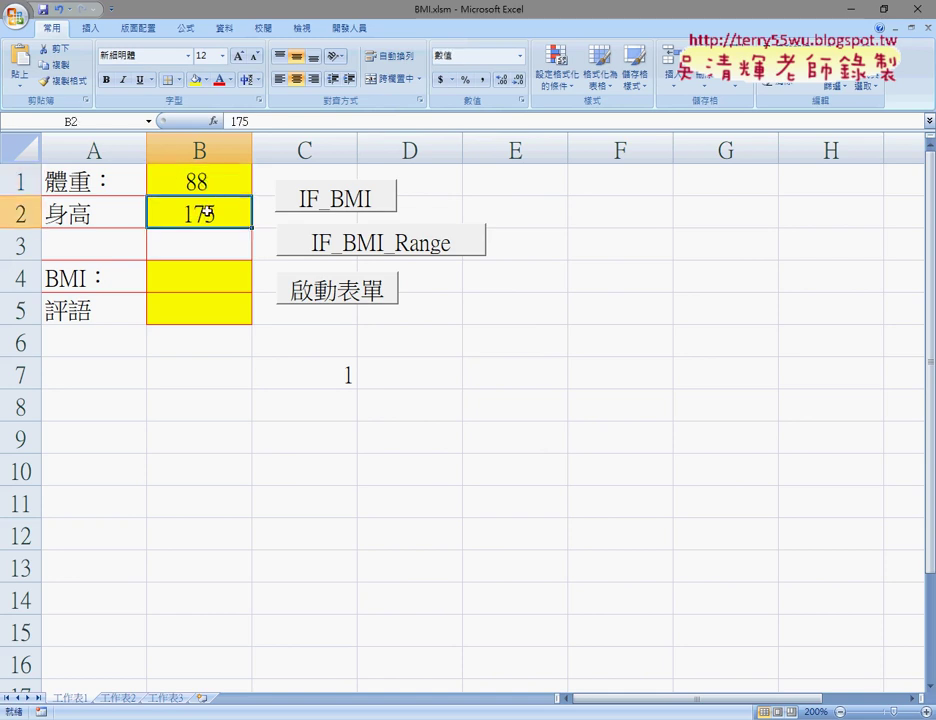
left_click(218, 280)
left_click(218, 303)
left_click(210, 212)
left_click(213, 180)
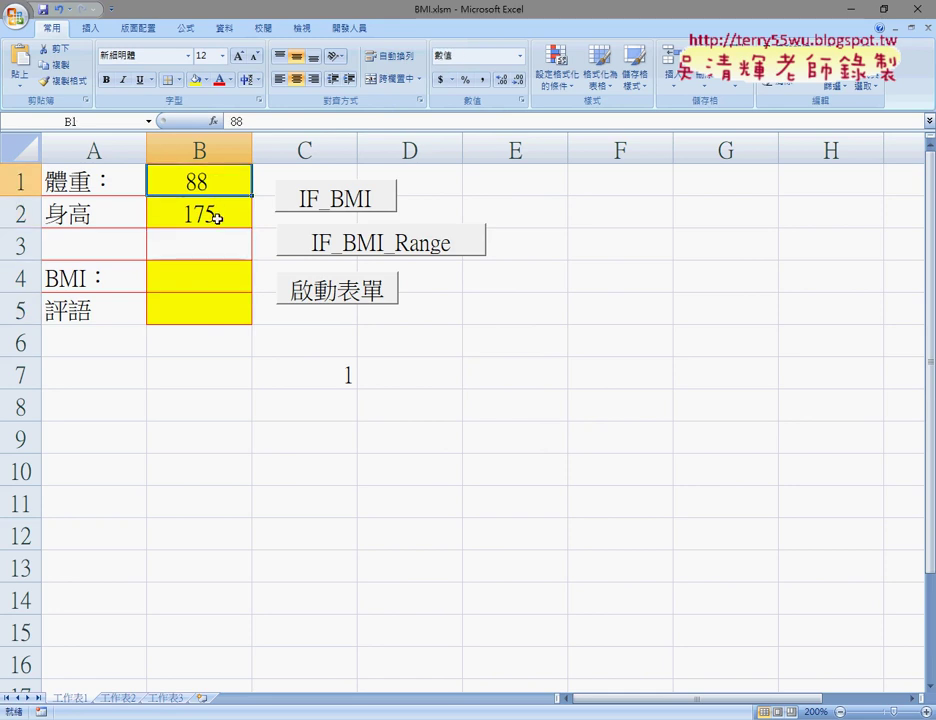
left_click(217, 215)
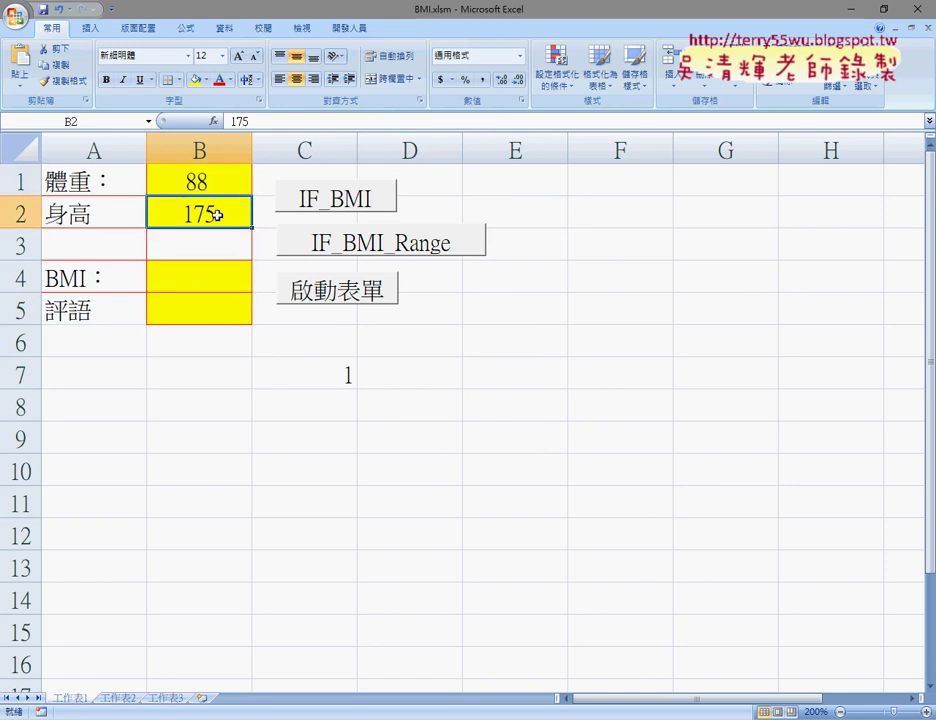
left_click(232, 281)
left_click(240, 306)
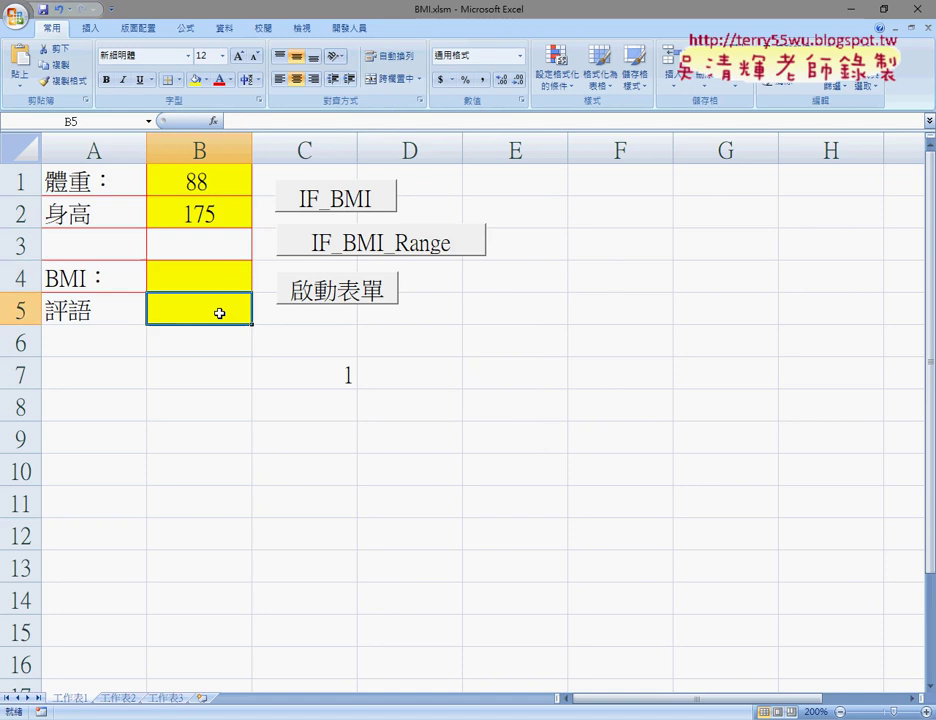
Run IF_BMI_Range to fill B4 with 28.73 and B5 with 輕度肥胖.
left_click(391, 251)
left_click(219, 281)
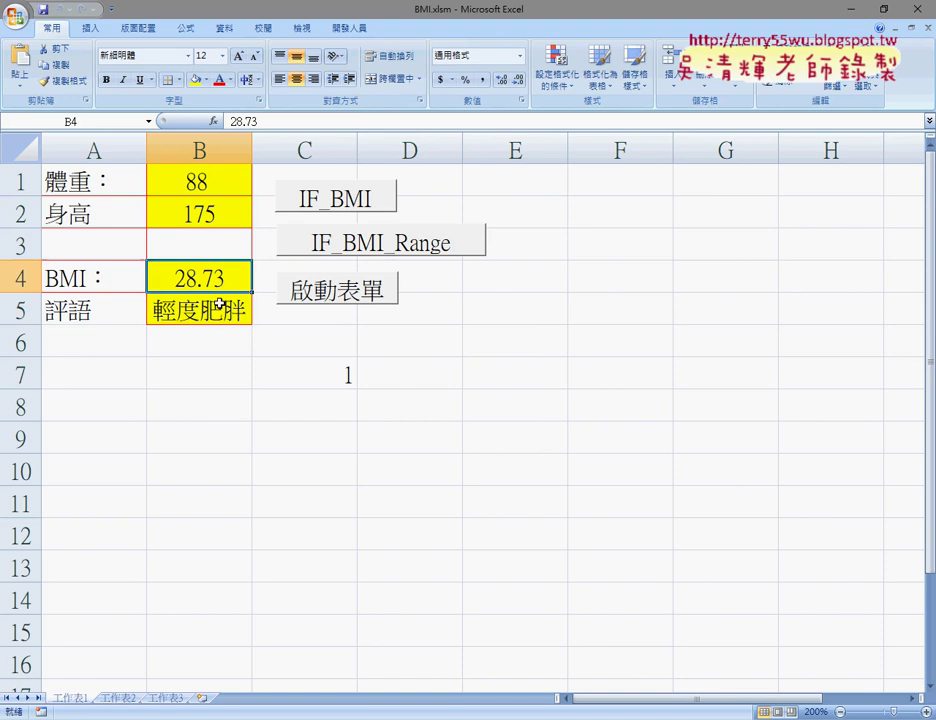
key("Down")
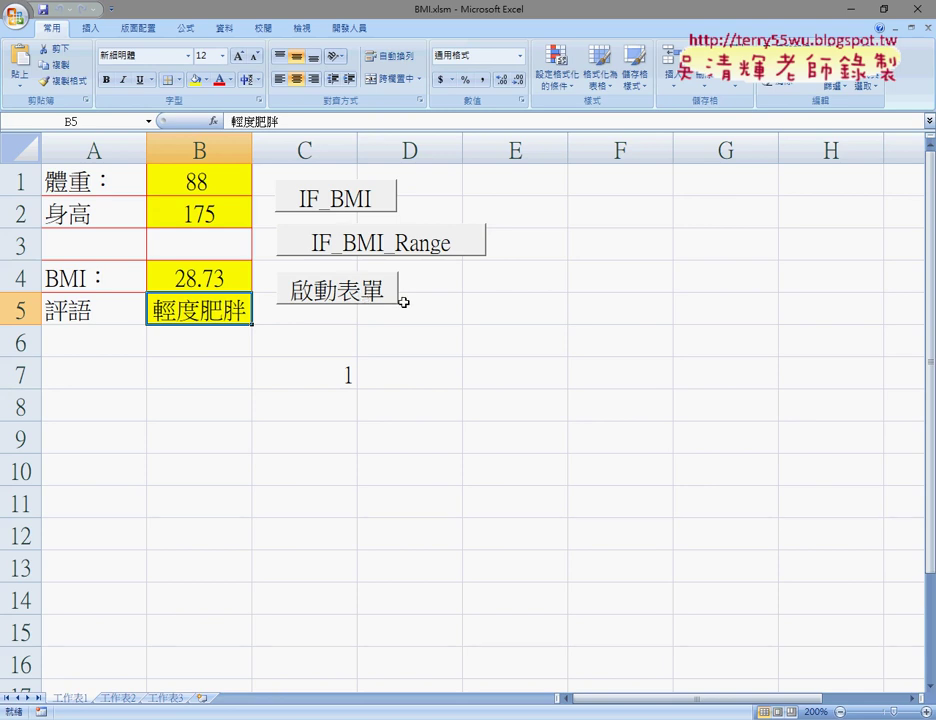
Open the BMI form via 啟動表單, enter weight 88 and height 175, and calculate.
left_click(351, 298)
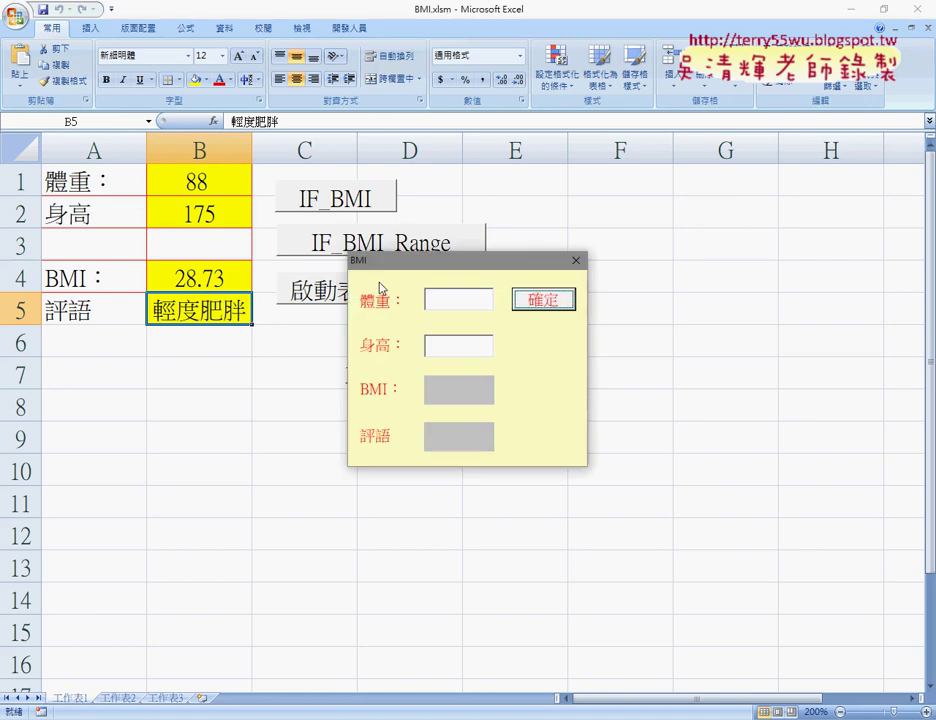
left_click_drag(405, 260, 324, 97)
left_click(358, 121)
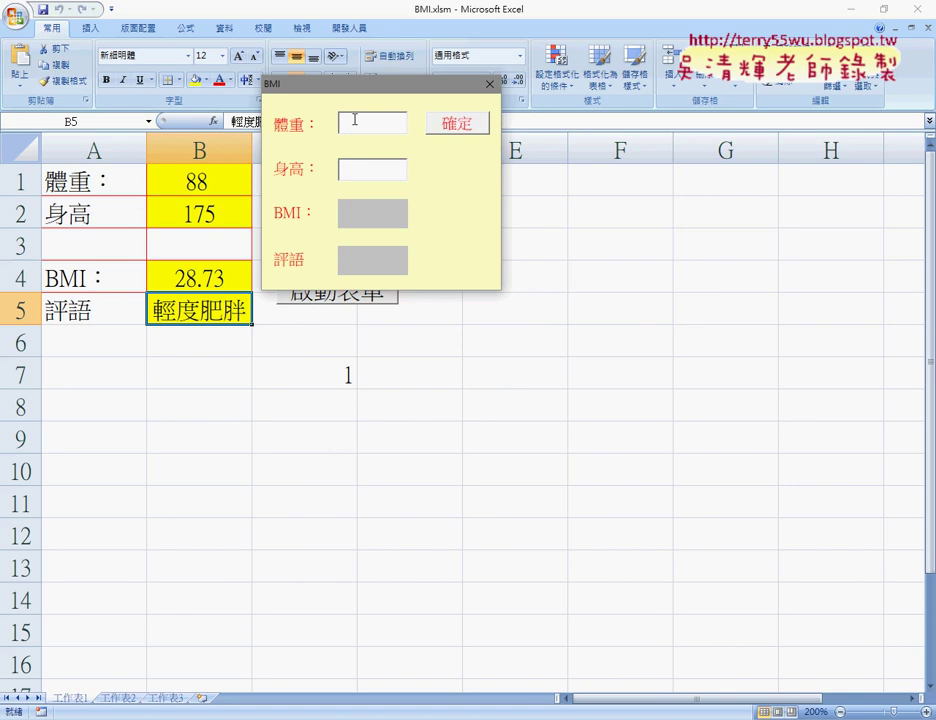
type("88")
key("Tab")
type("175")
left_click(470, 123)
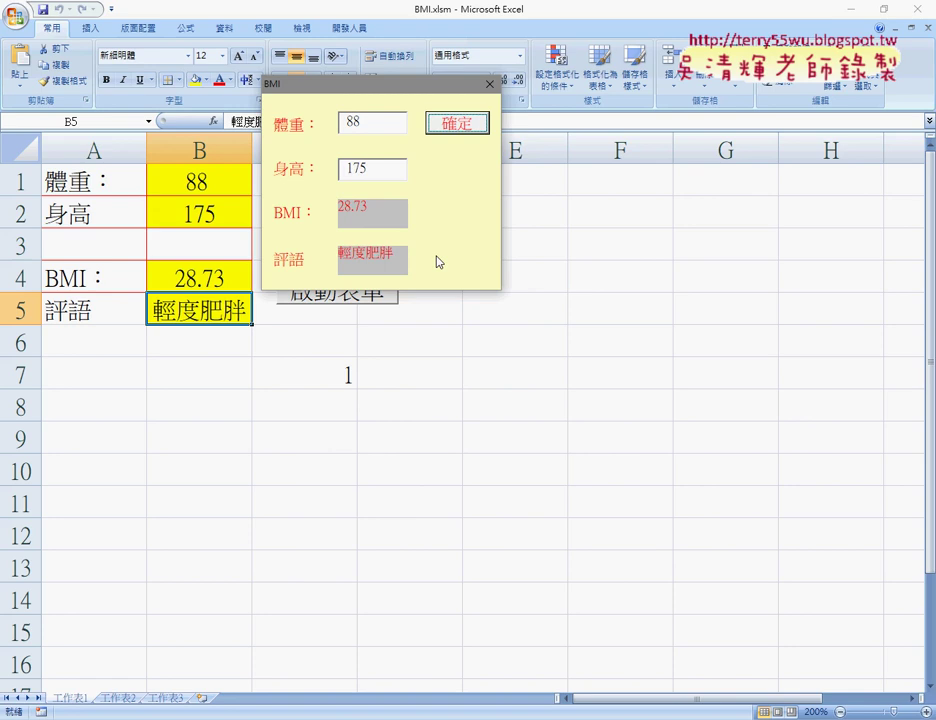
Close the form and open UserForm2's 確定 button Click code in the VBA editor.
left_click(489, 84)
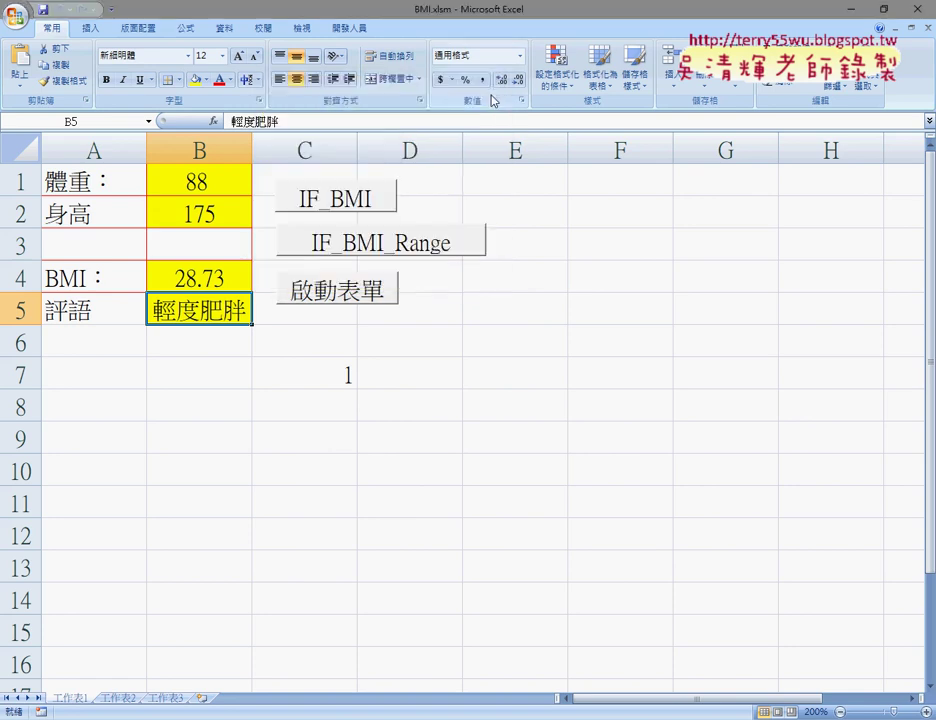
left_click(358, 27)
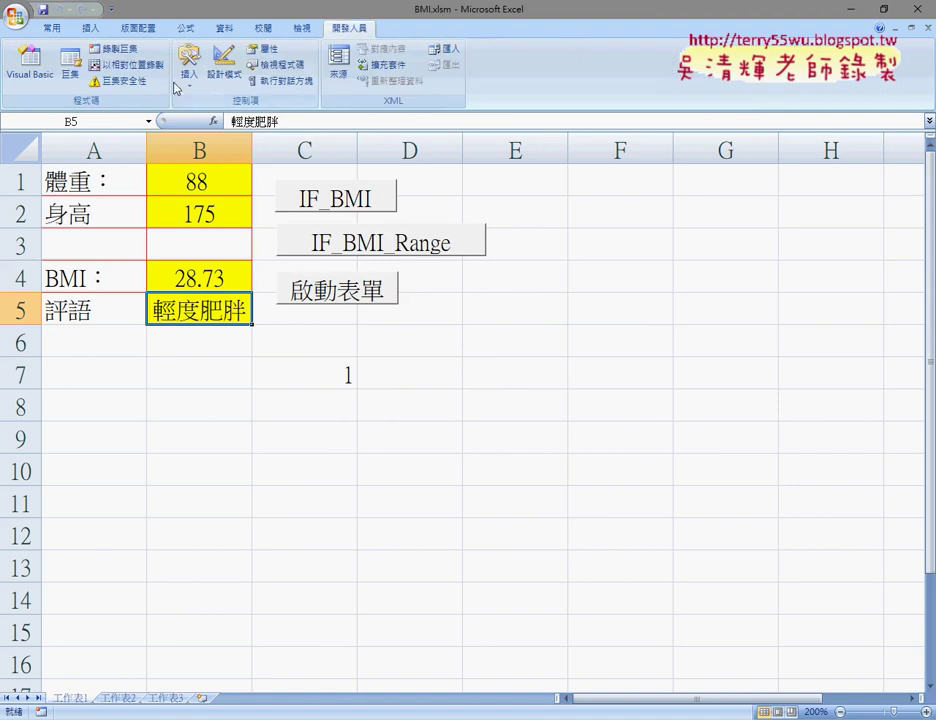
left_click(15, 70)
left_click(628, 225)
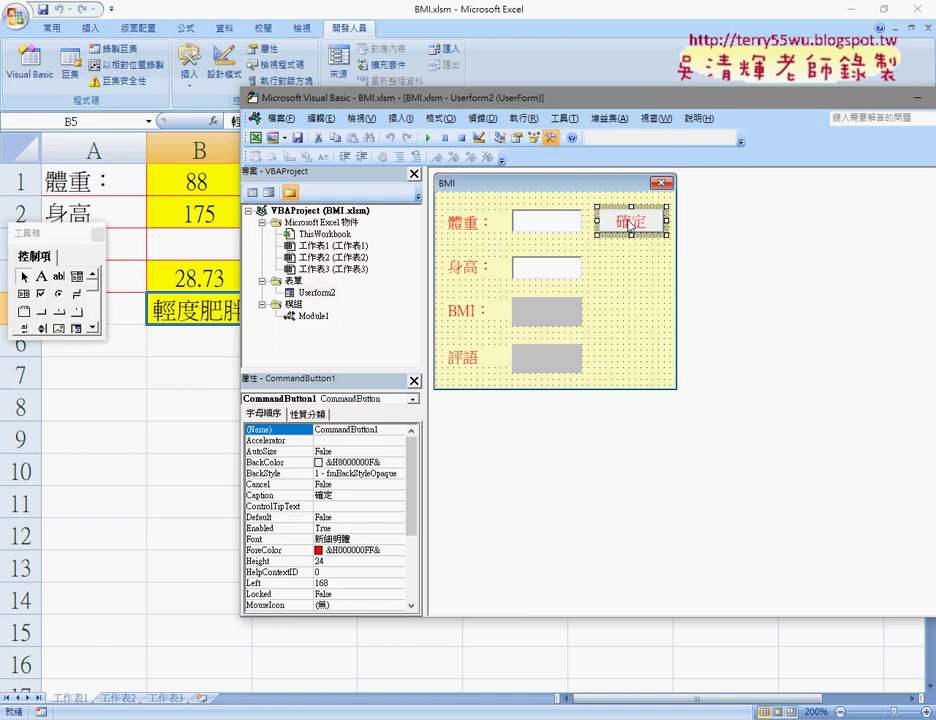
double_click(630, 225)
left_click_drag(506, 104, 326, 68)
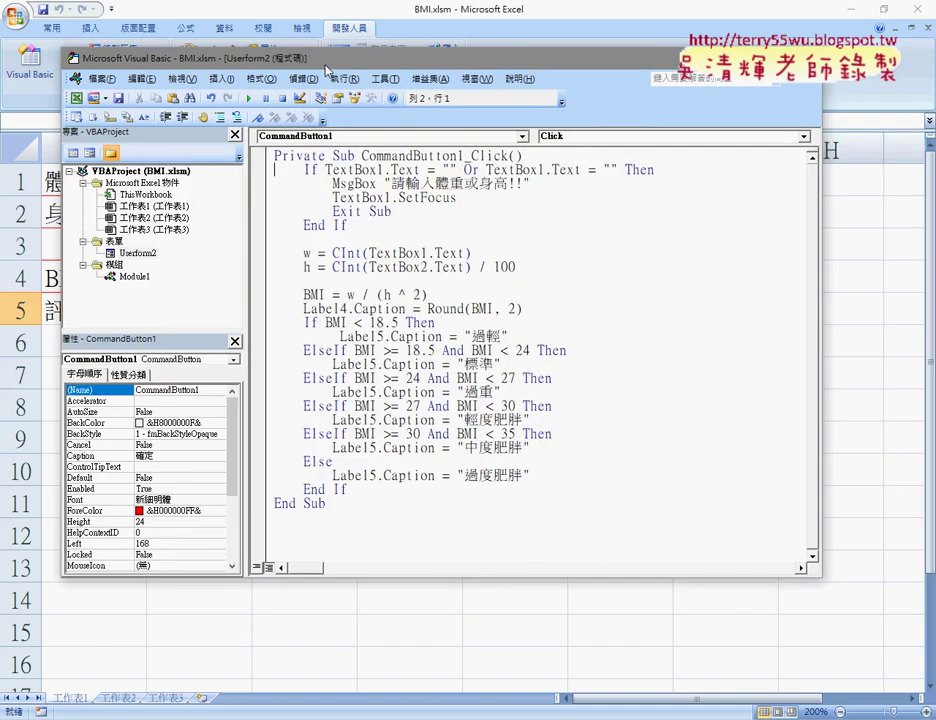
Delete the empty-field If…End If MsgBox check from the Click procedure.
left_click_drag(350, 489, 183, 168)
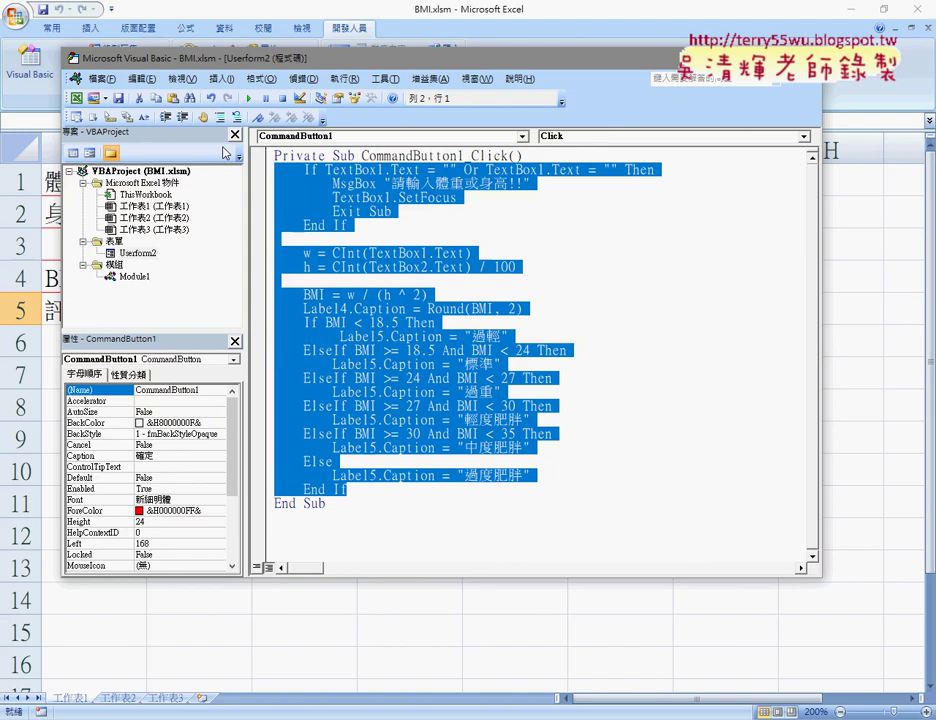
left_click(432, 211)
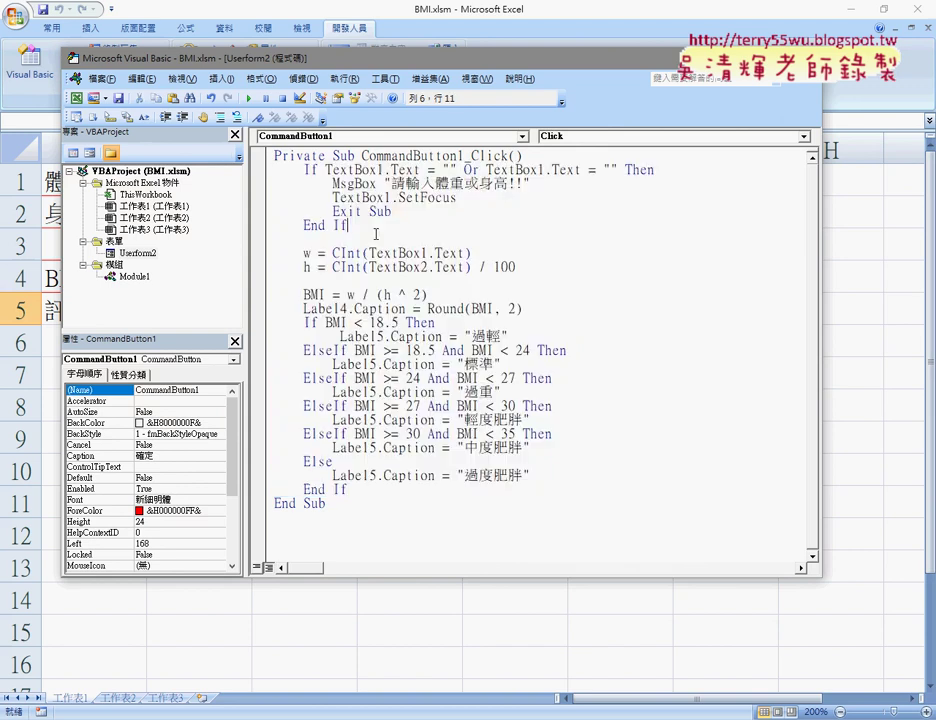
left_click_drag(348, 226, 276, 170)
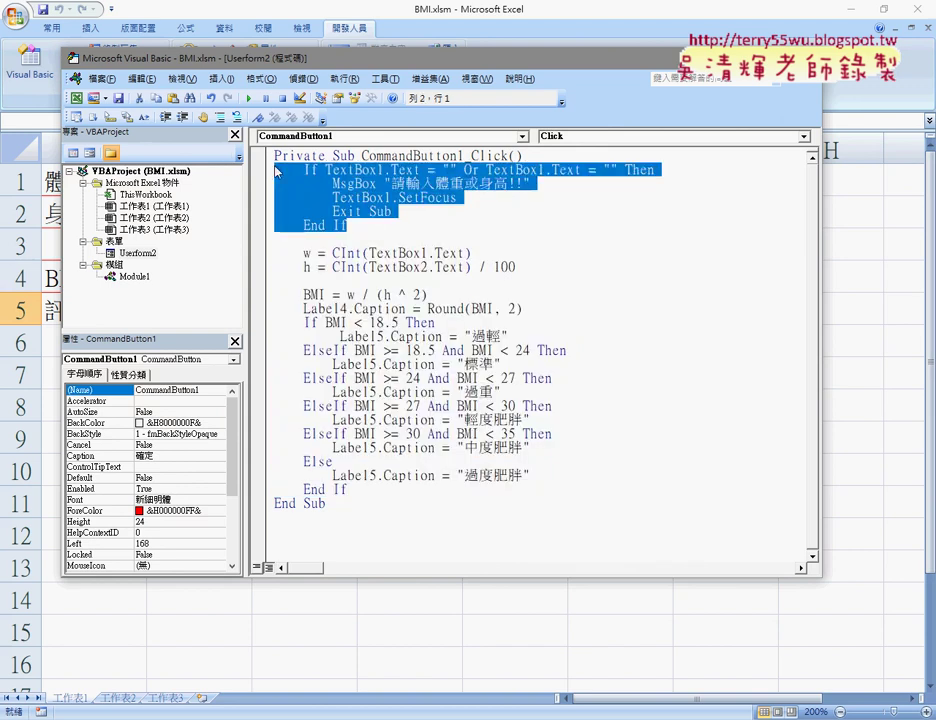
key("Delete")
key("Delete")
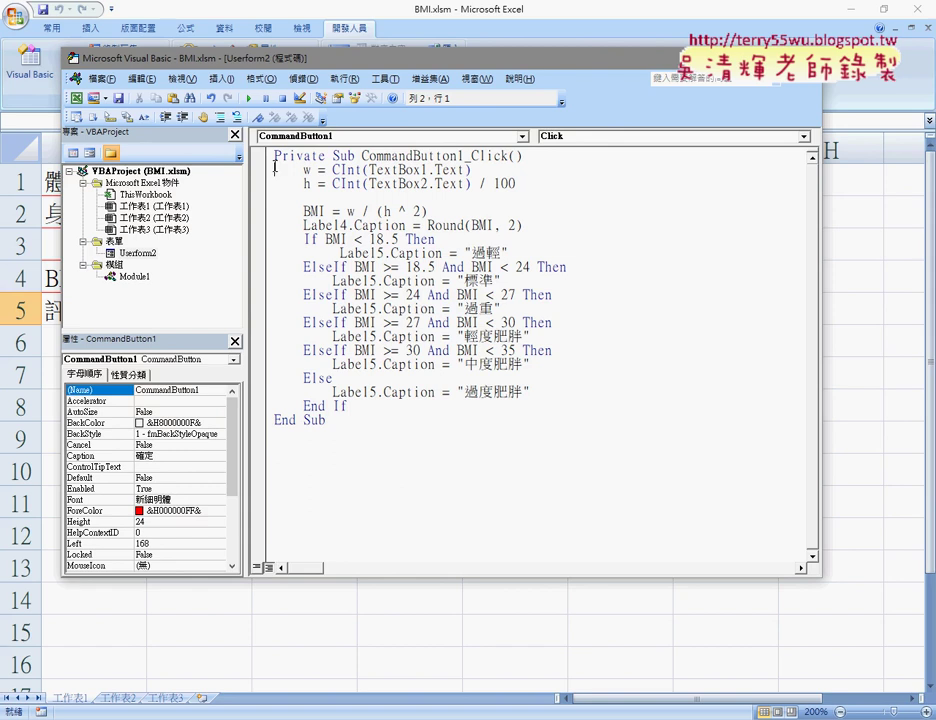
Review Module1's IF_BMI code, highlighting Round( and the Range("B1") and Range("B2") inputs.
double_click(135, 278)
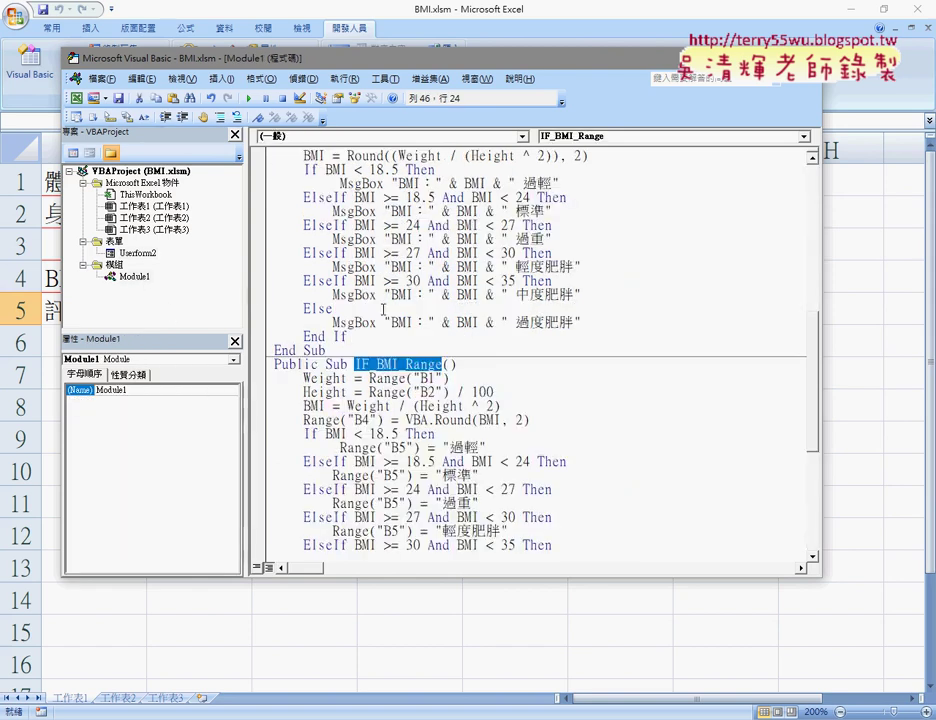
scroll(392, 295, "up", 6)
scroll(392, 295, "up", 3)
scroll(392, 295, "down", 5)
left_click(404, 225)
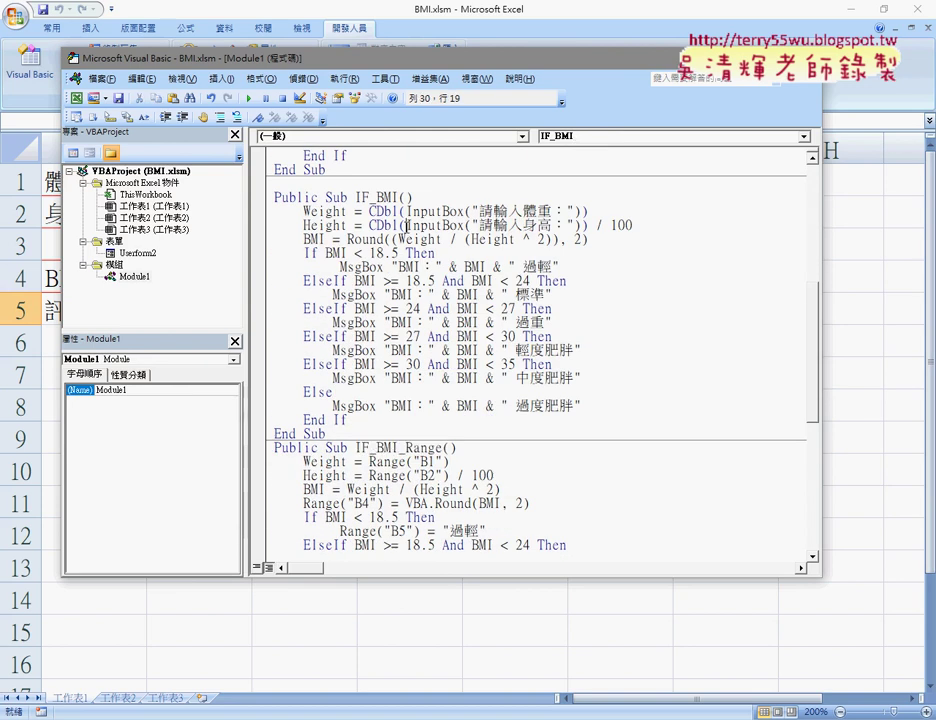
key("Right")
key("Right")
key("Right")
left_click_drag(395, 240, 347, 240)
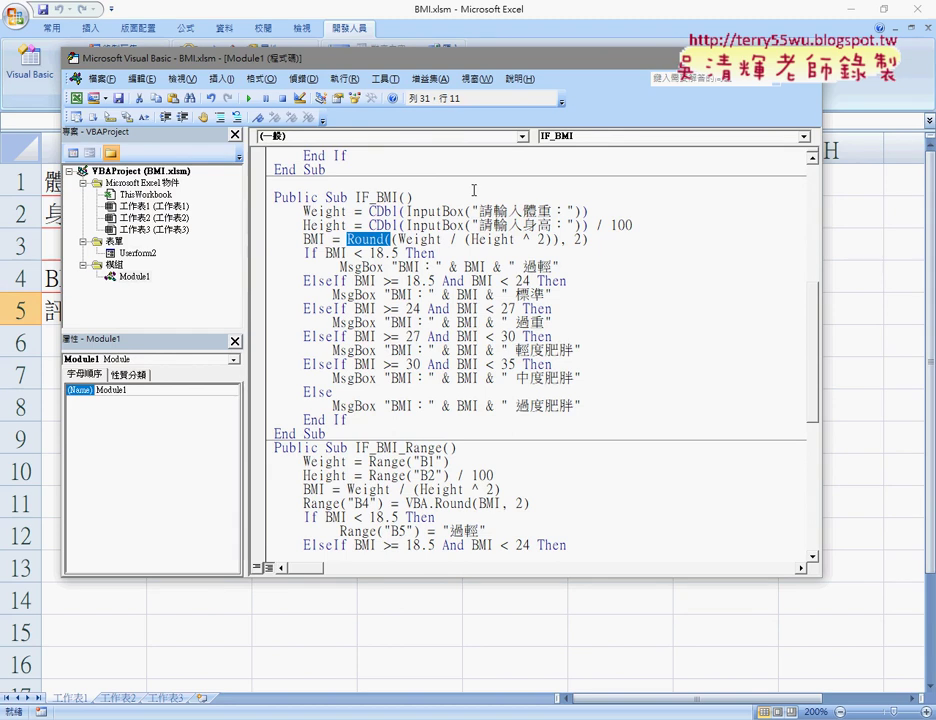
scroll(578, 214, "down", 3)
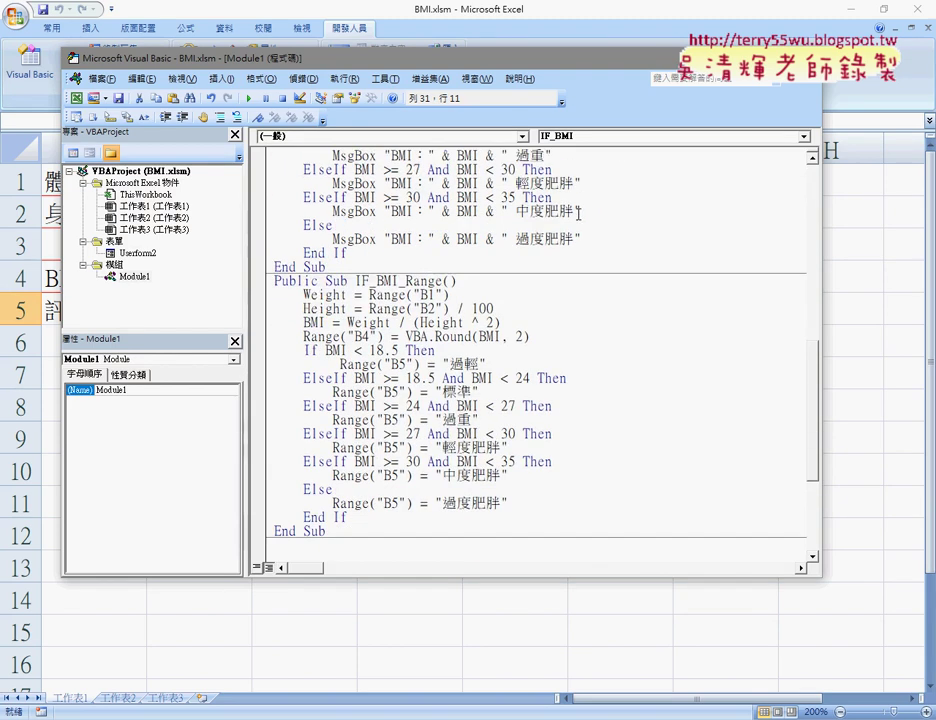
scroll(490, 276, "down", 2)
left_click_drag(449, 253, 368, 253)
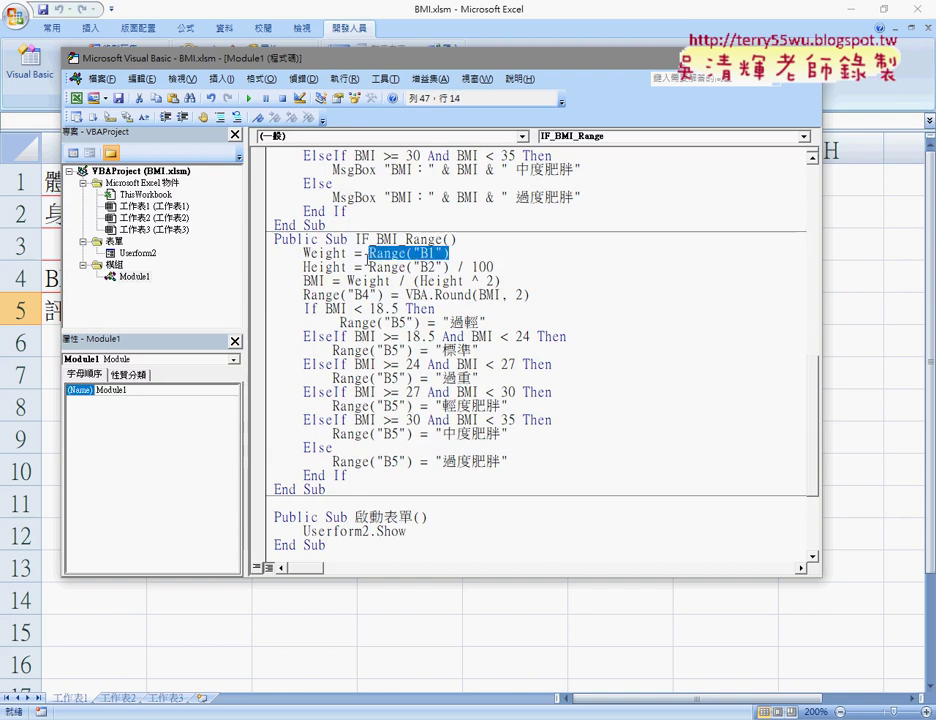
left_click_drag(455, 267, 368, 267)
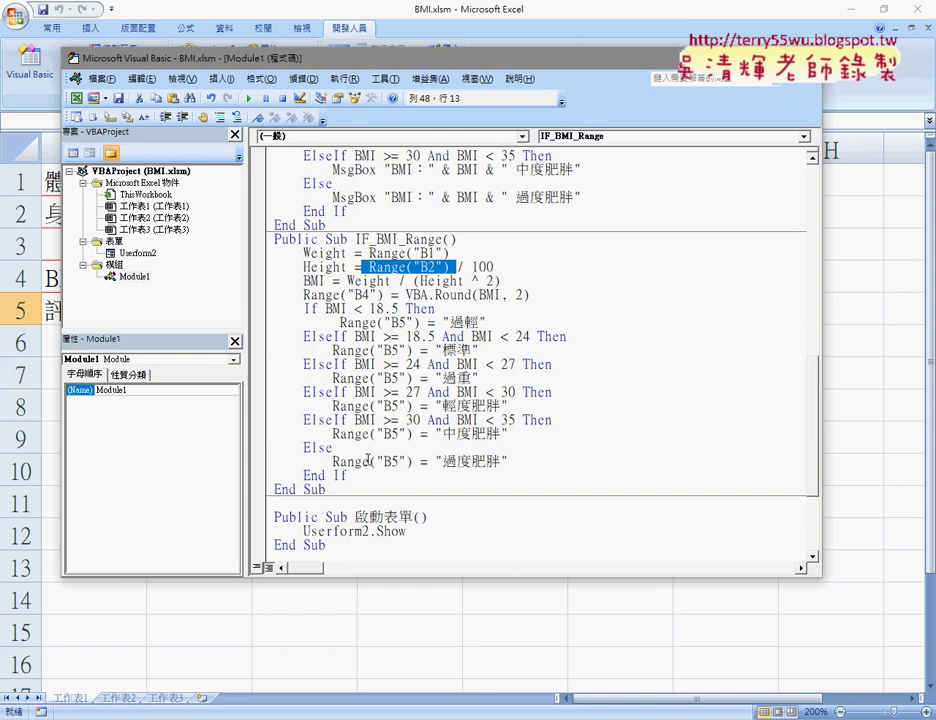
left_click(347, 350)
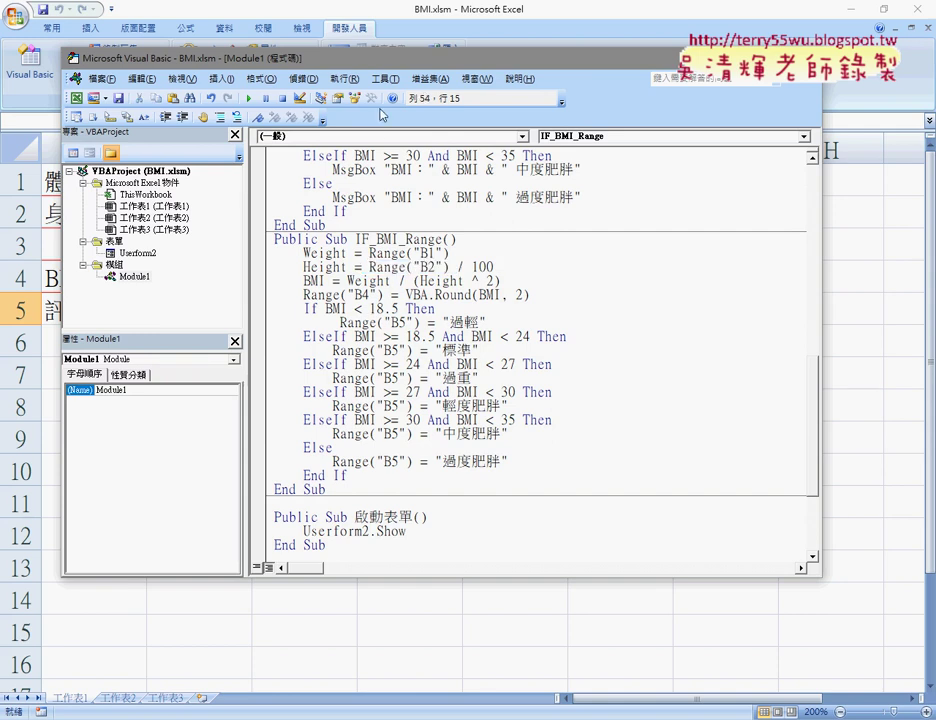
Check IF_BMI_Range, then open UserForm2's design and select its BMI and 評語 fields.
left_click_drag(403, 65, 459, 58)
left_click(500, 301)
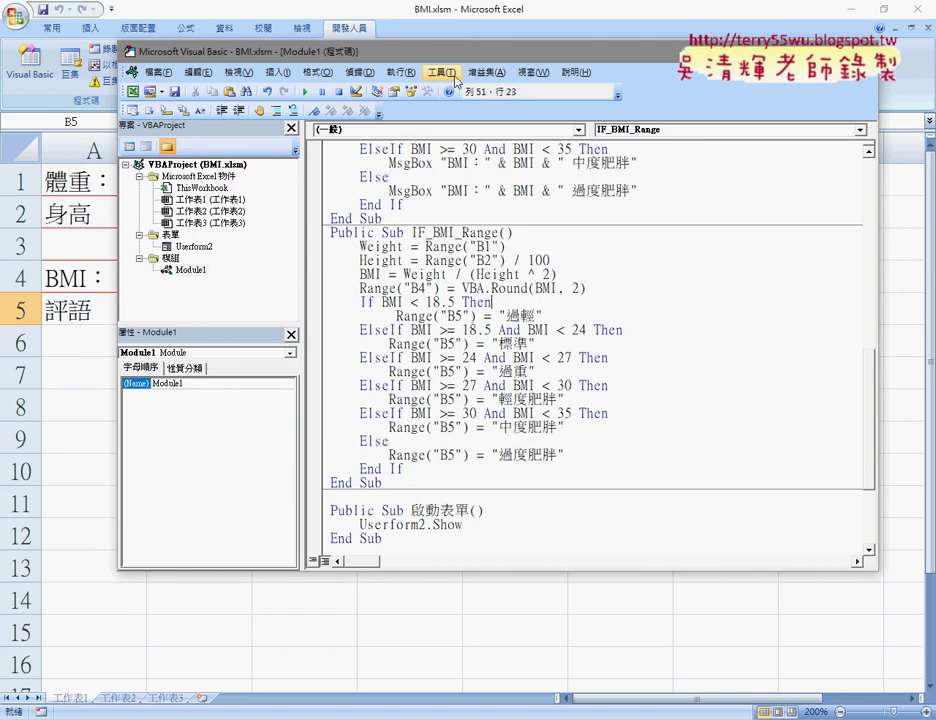
left_click_drag(332, 55, 398, 48)
double_click(262, 239)
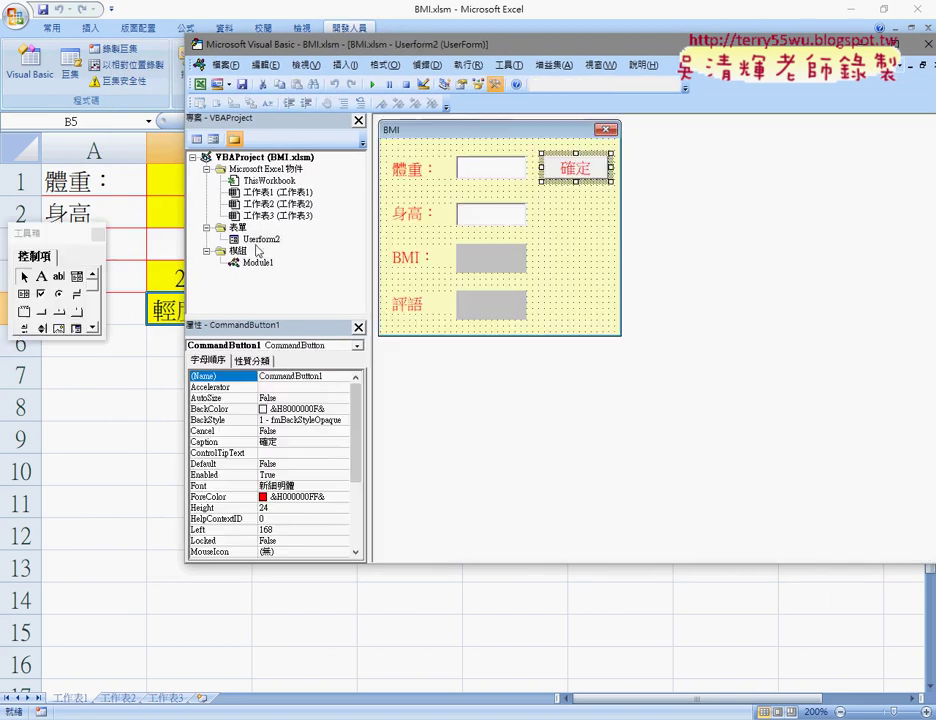
left_click_drag(340, 44, 481, 40)
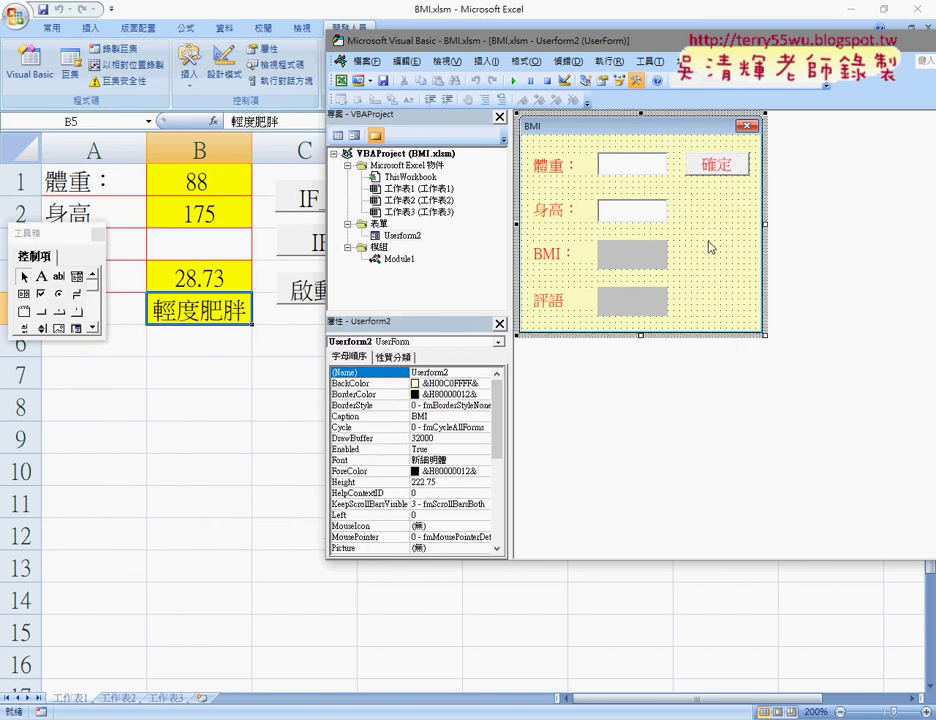
left_click_drag(705, 230, 533, 333)
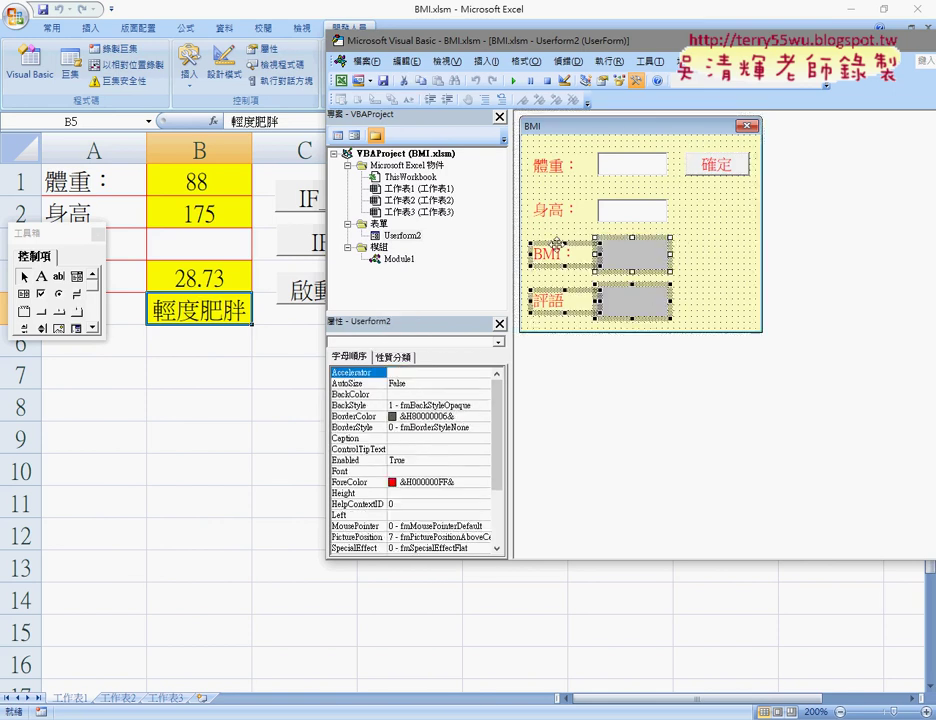
Review the 確定 button's trimmed Click code, then return to the BMI worksheet.
left_click(715, 163)
double_click(715, 163)
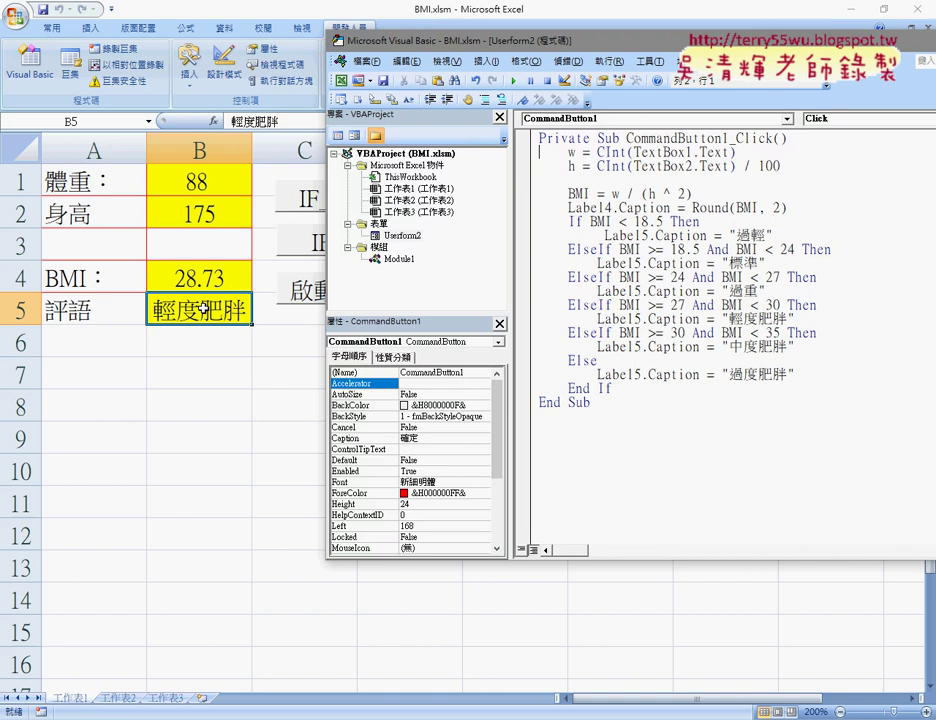
left_click(200, 438)
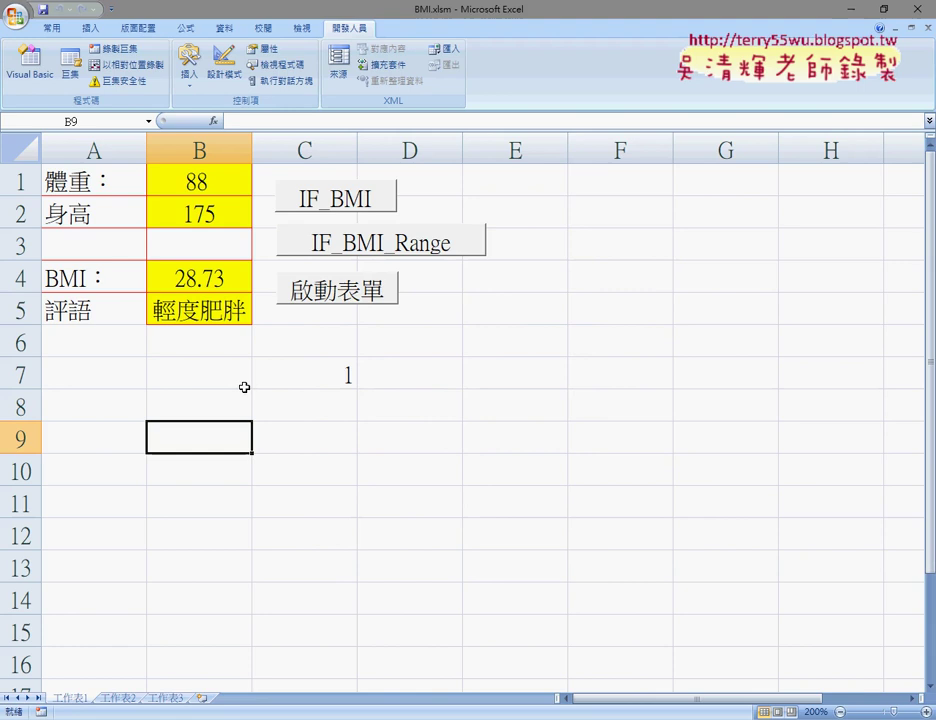
left_click(341, 300)
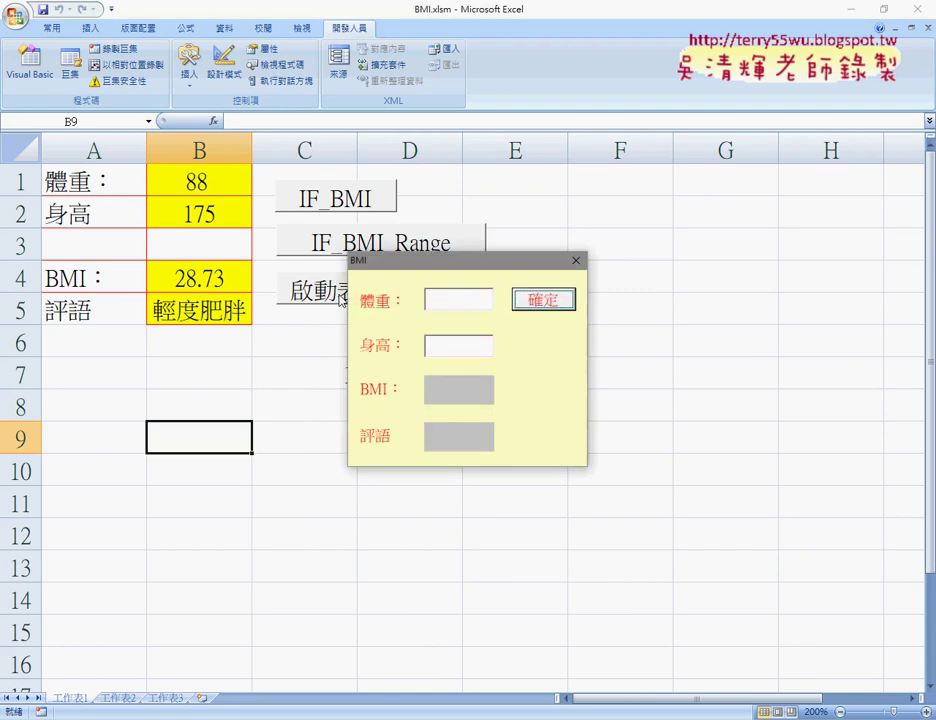
mouse_move(535, 268)
left_mouse_down()
mouse_move(483, 219)
mouse_move(515, 119)
left_mouse_up()
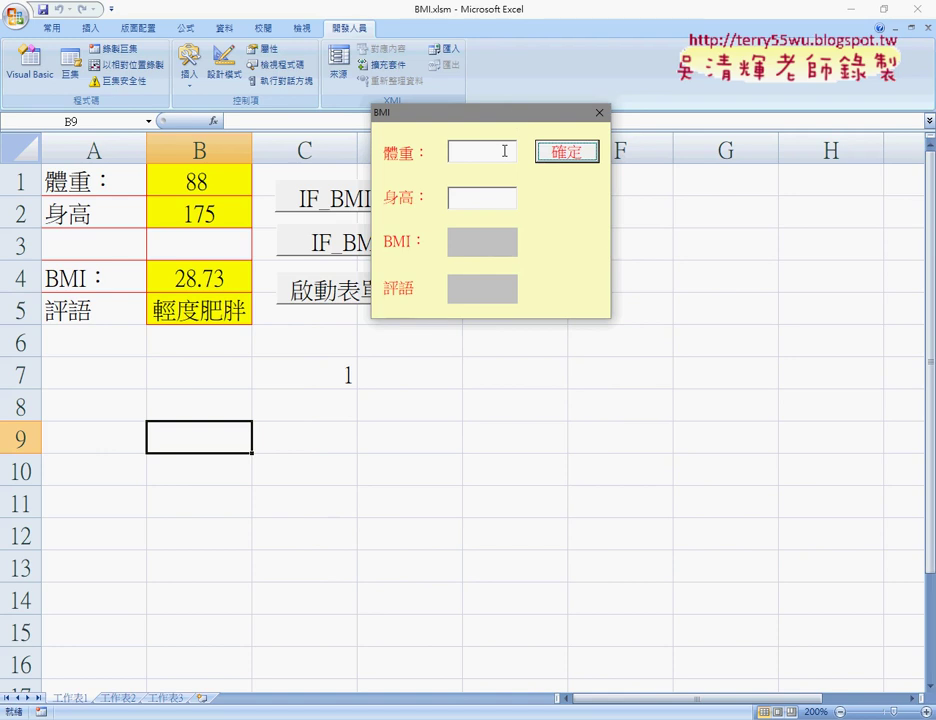
left_click(484, 150)
left_click(490, 196)
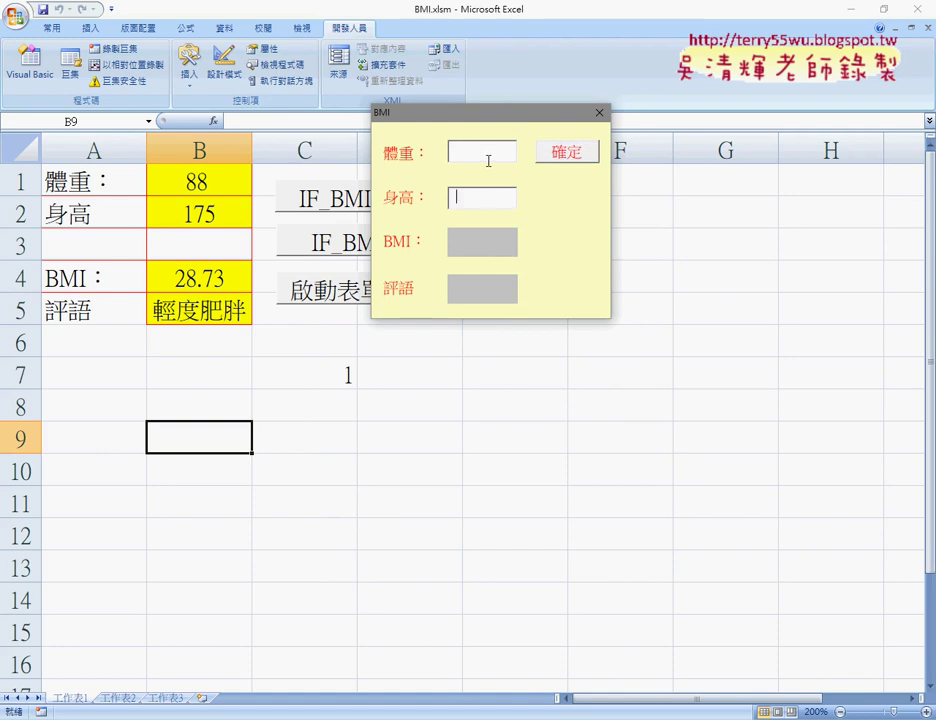
mouse_move(488, 114)
left_mouse_down()
mouse_move(577, 111)
mouse_move(548, 128)
left_mouse_up()
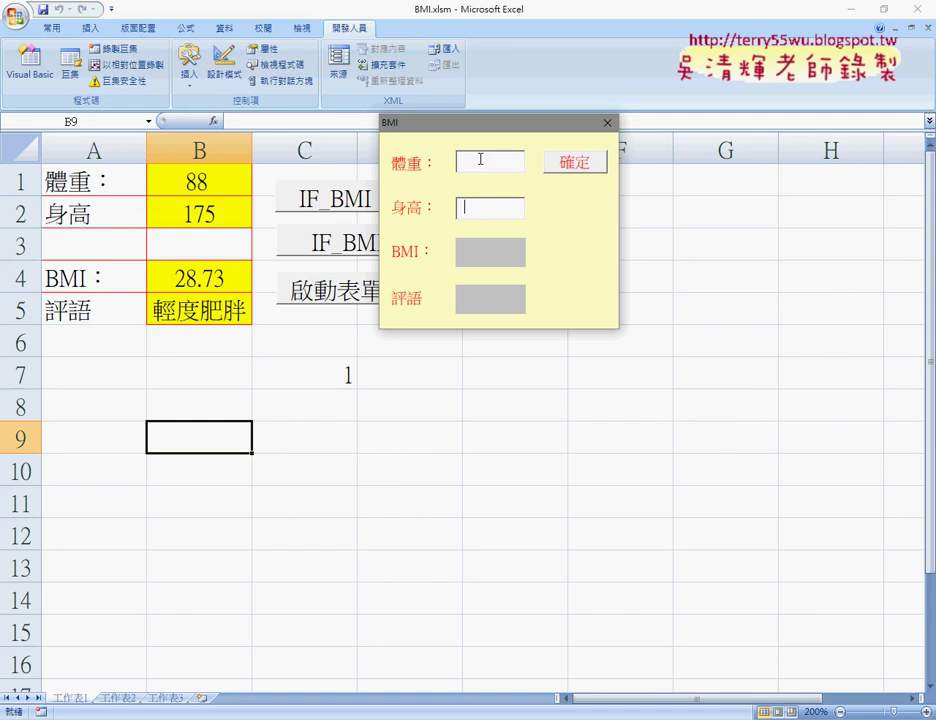
left_click(607, 122)
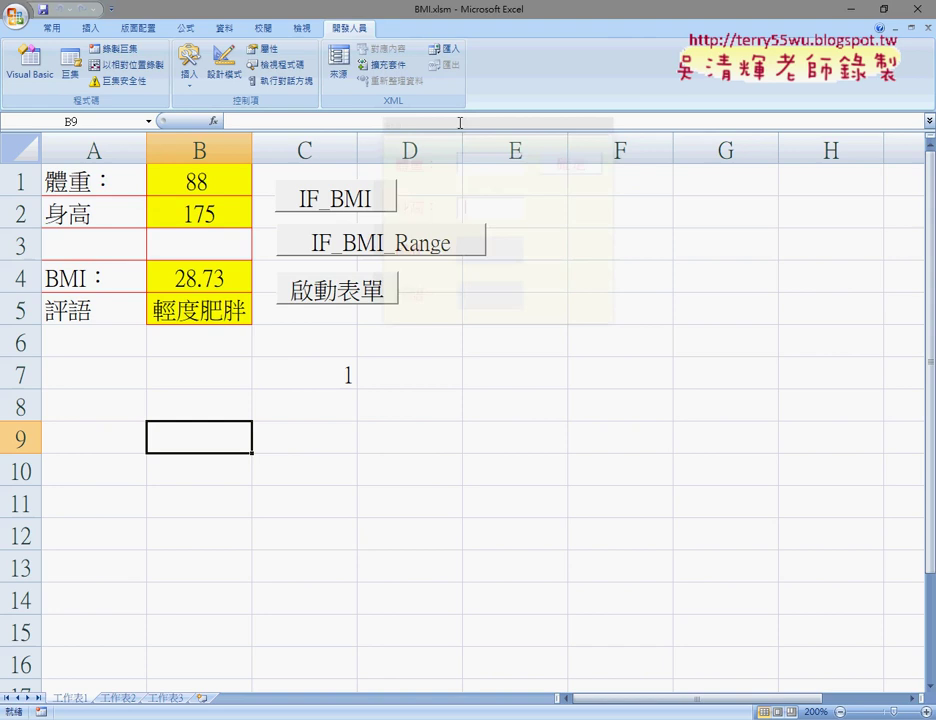
left_click(45, 75)
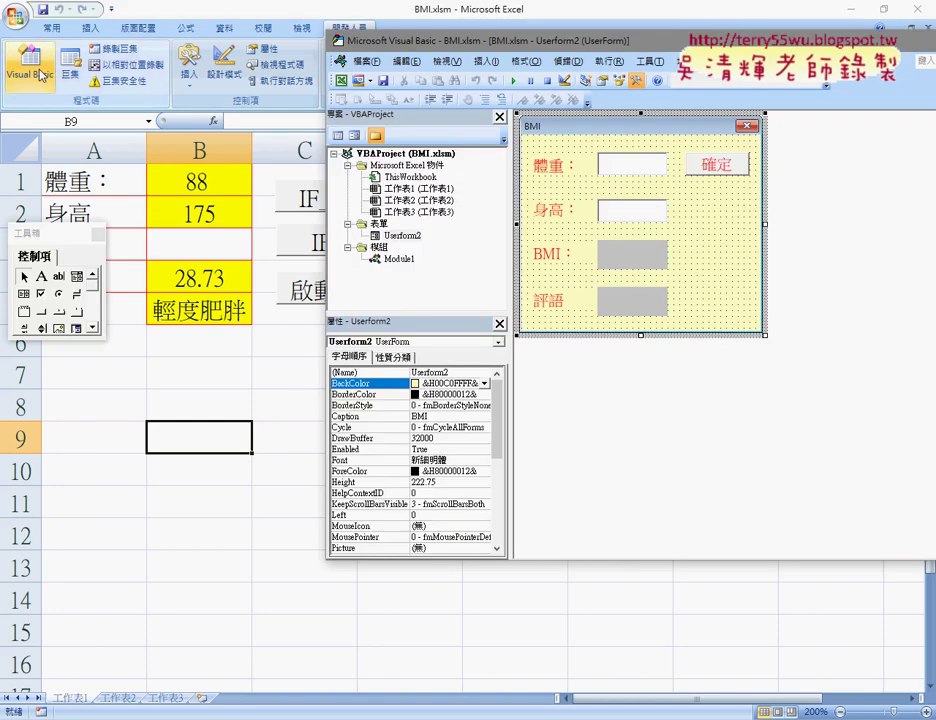
right_click(398, 200)
mouse_move(330, 261)
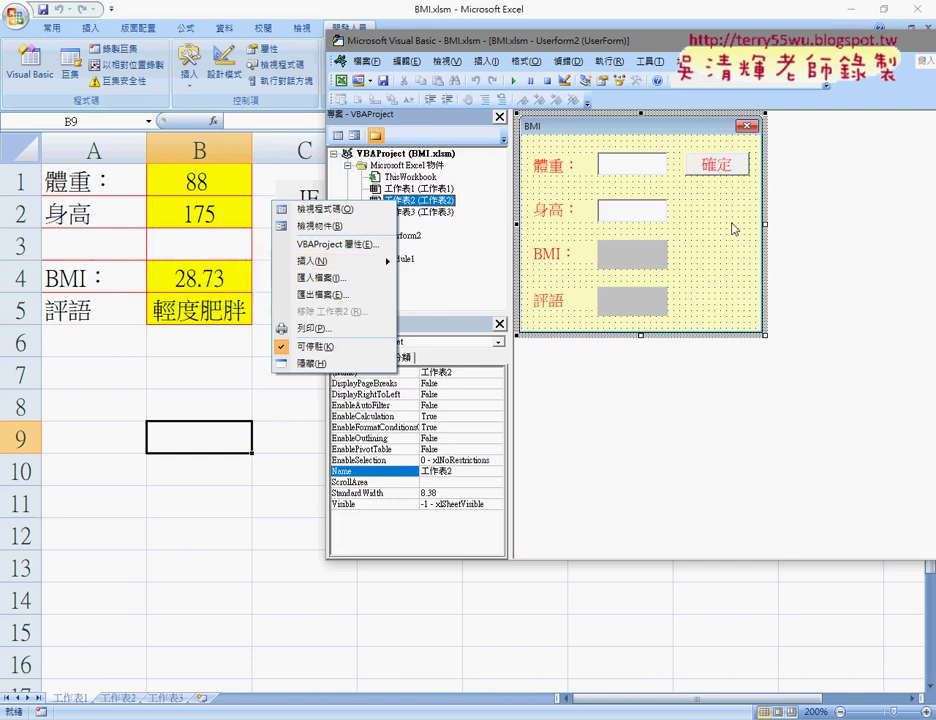
left_click(597, 146)
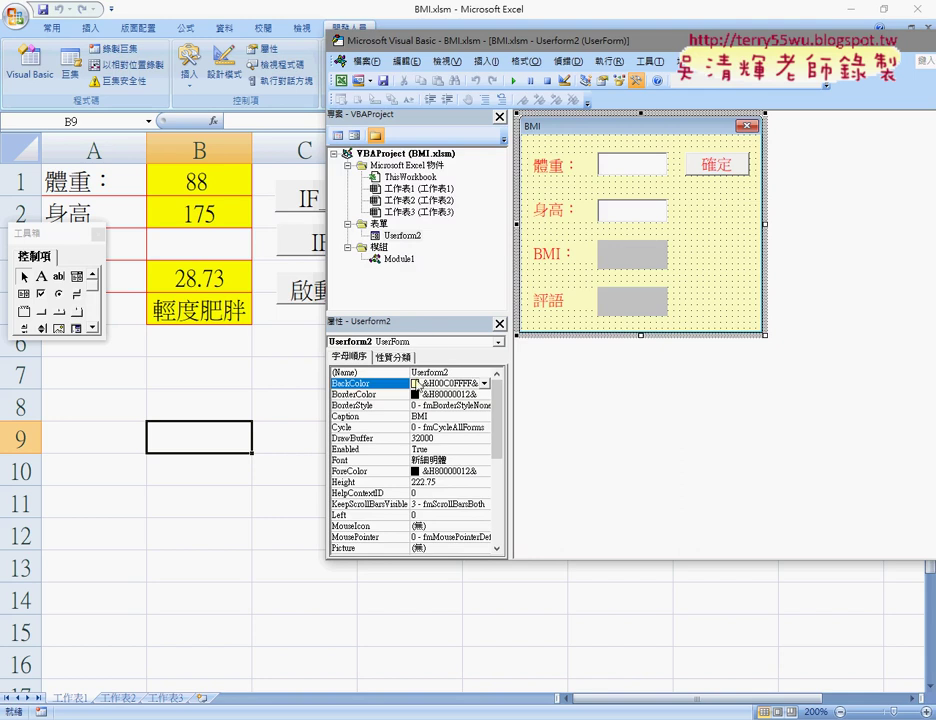
left_click(360, 430)
left_click(358, 449)
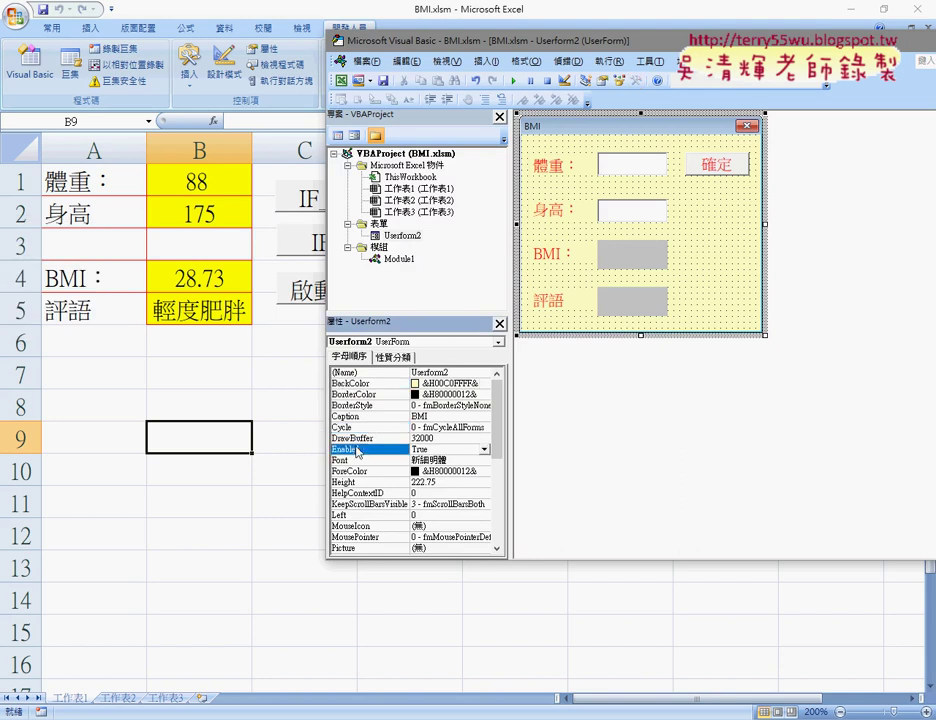
left_click(356, 418)
double_click(420, 414)
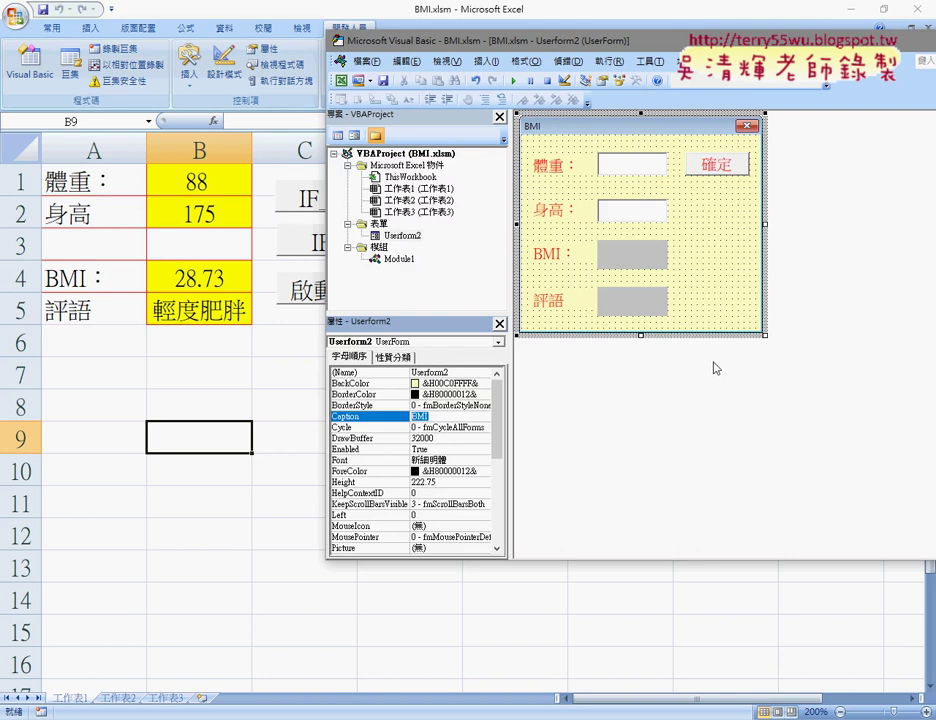
left_click(729, 249)
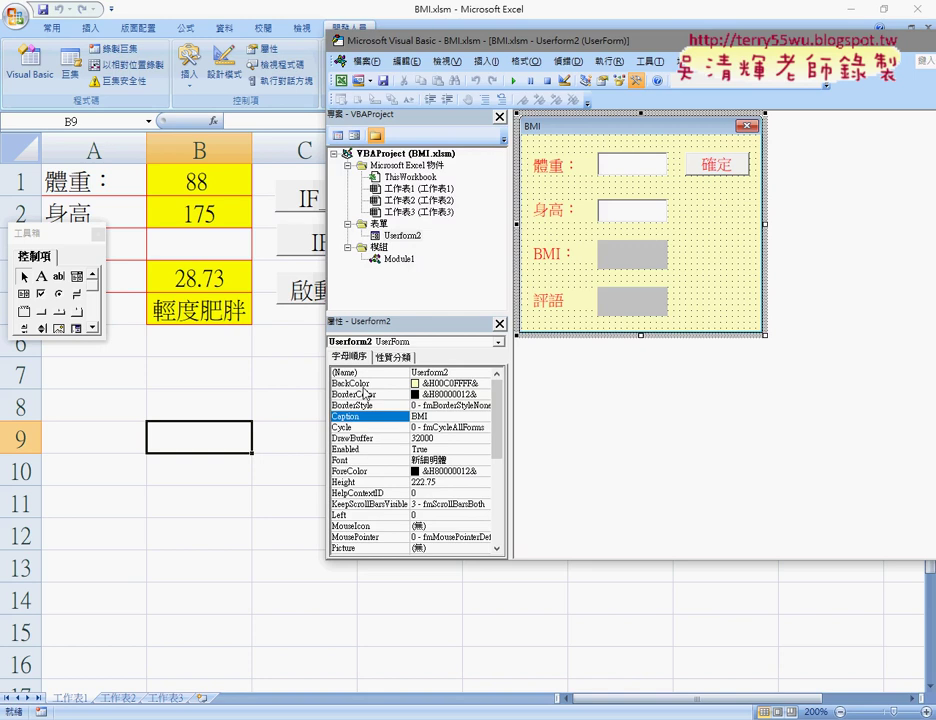
left_click(363, 388)
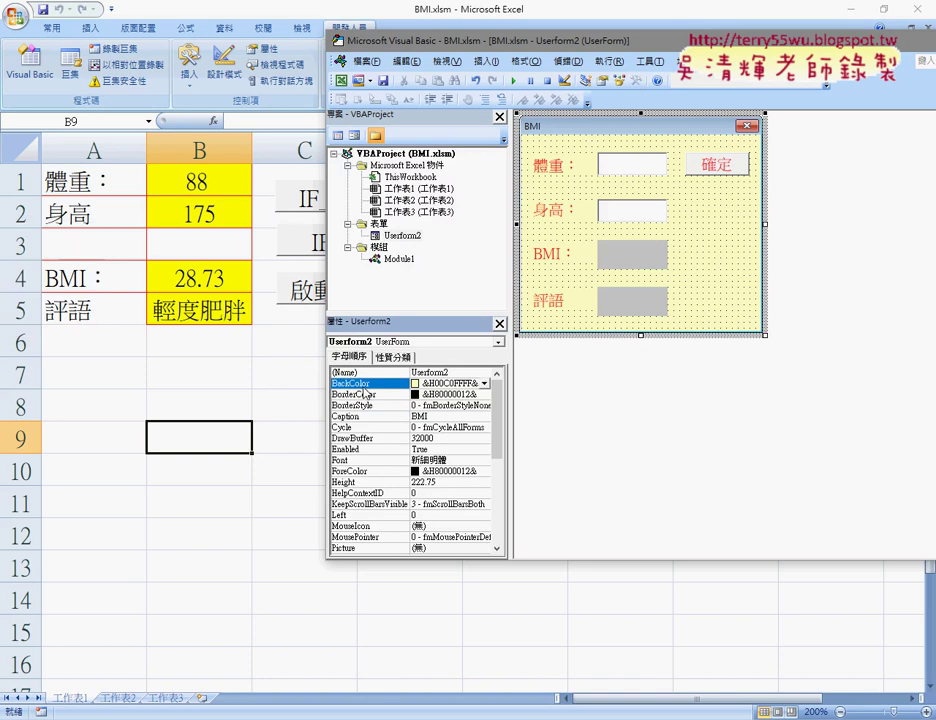
left_click(484, 383)
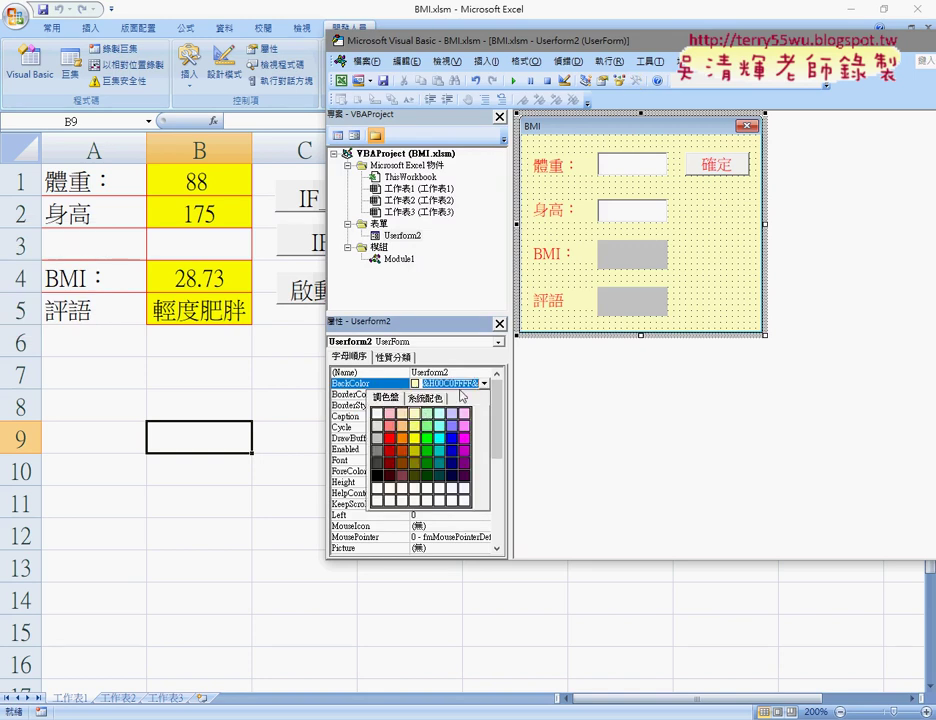
left_click(472, 384)
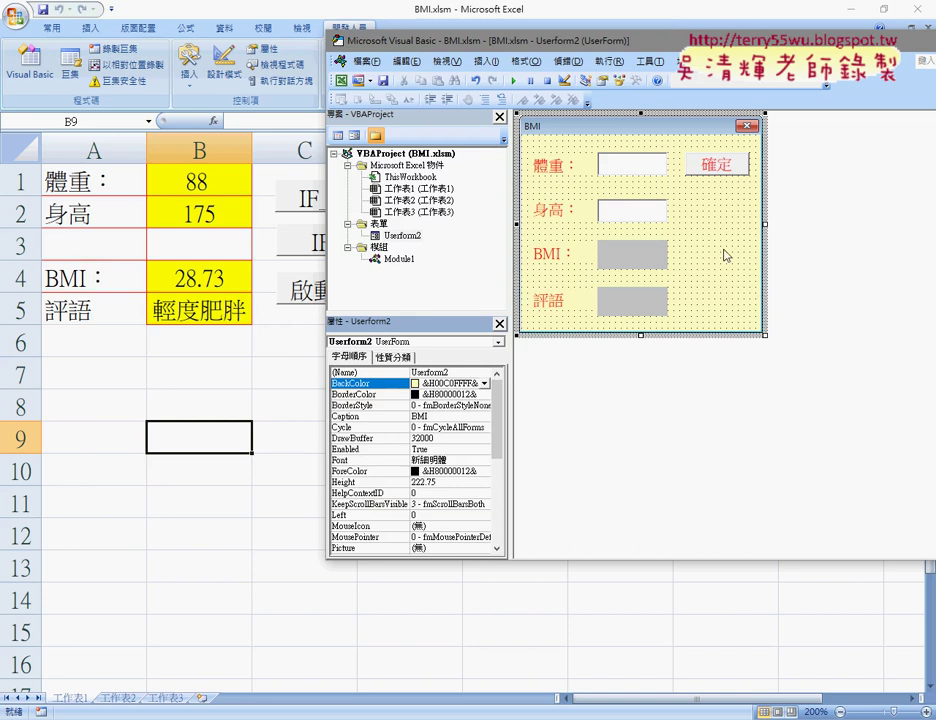
left_click(522, 163)
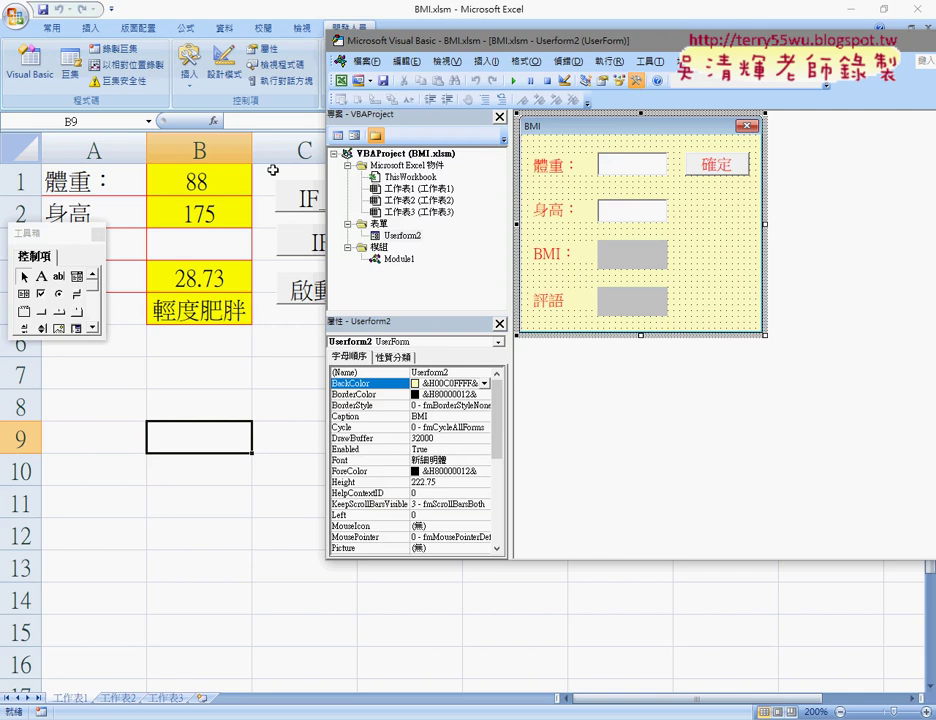
mouse_move(50, 237)
left_mouse_down()
mouse_move(815, 143)
mouse_move(823, 127)
left_mouse_up()
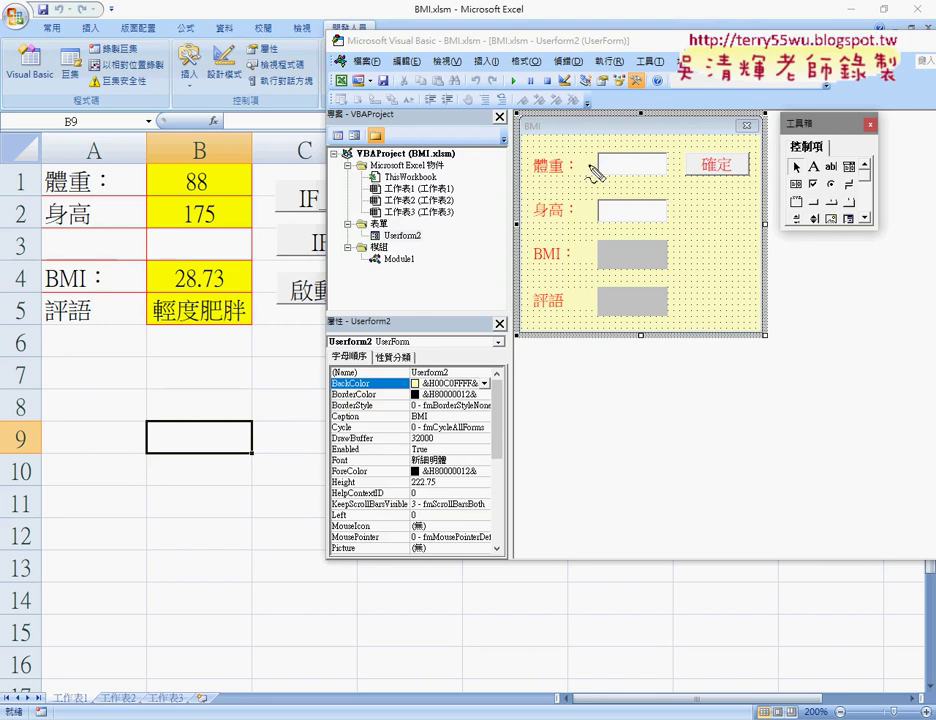
Annotate the field labels, the 體重/身高 text boxes and grey BMI/評語 result boxes with their Toolbox tools.
left_click_drag(553, 333, 548, 323)
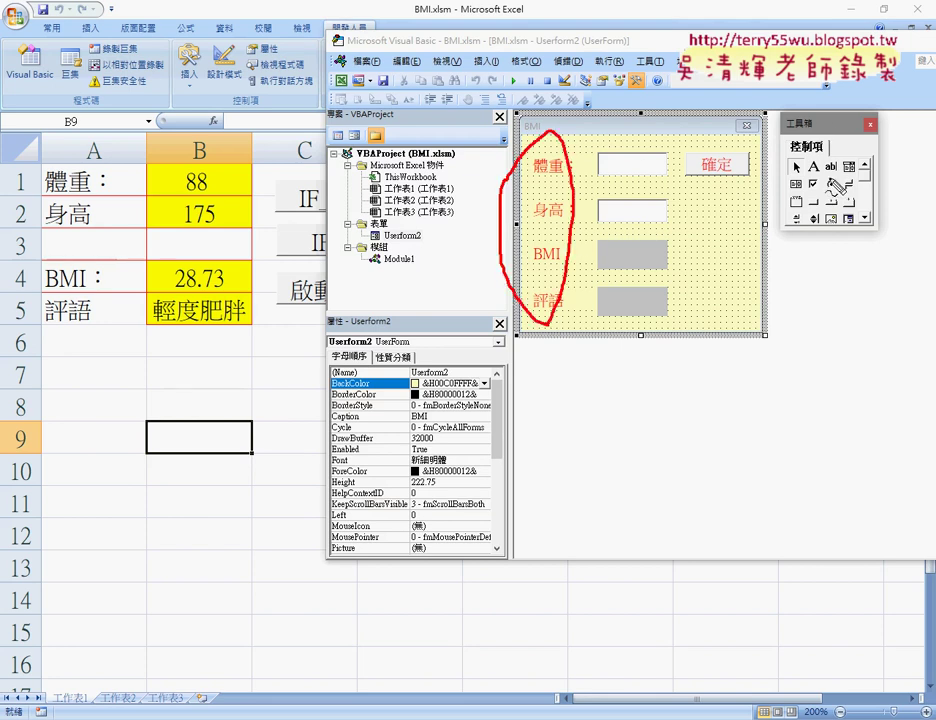
left_click_drag(822, 158, 812, 157)
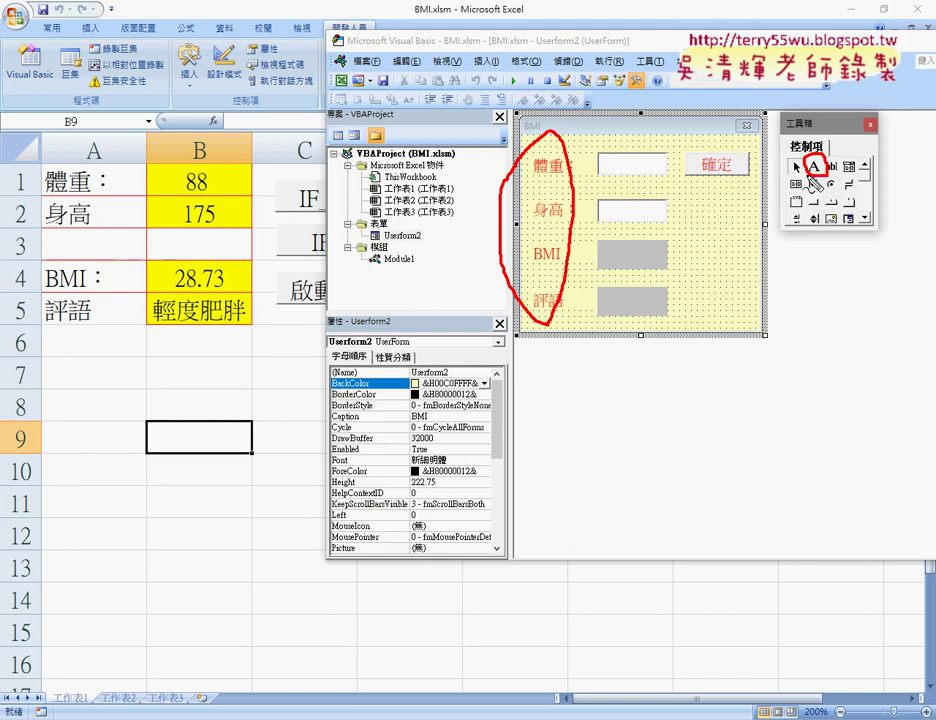
left_click_drag(652, 236, 652, 243)
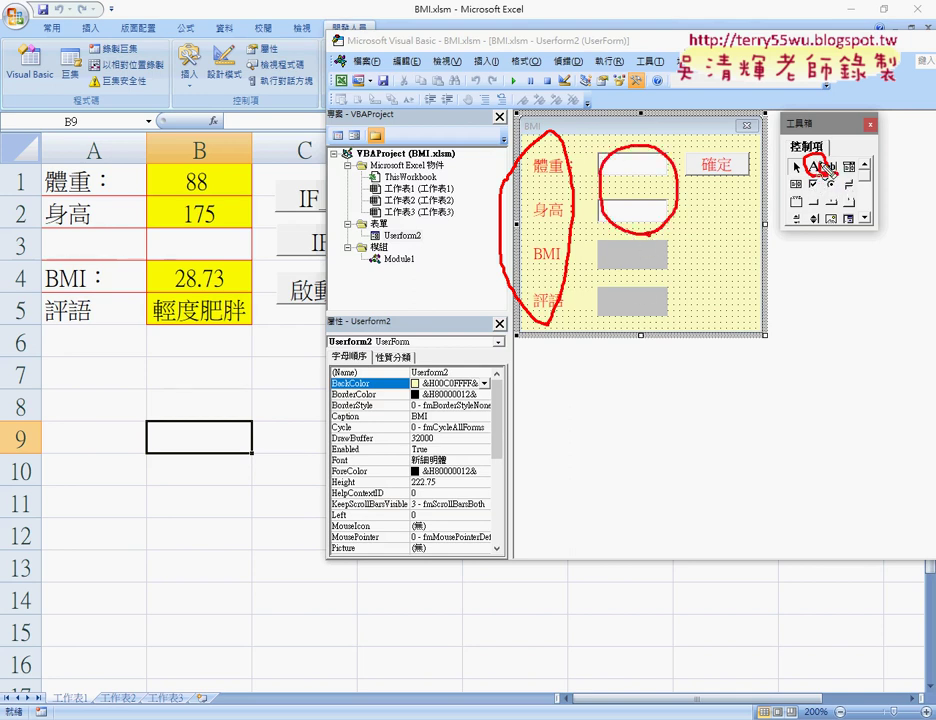
mouse_move(838, 156)
left_mouse_down()
mouse_move(849, 170)
mouse_move(652, 130)
mouse_move(648, 155)
left_mouse_up()
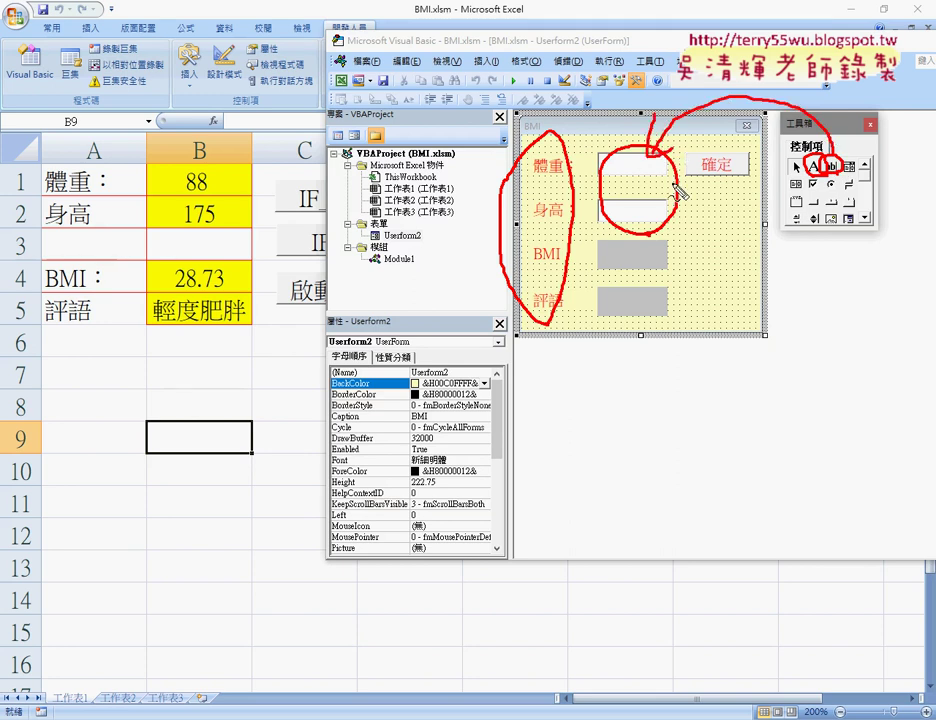
left_click_drag(660, 242, 623, 341)
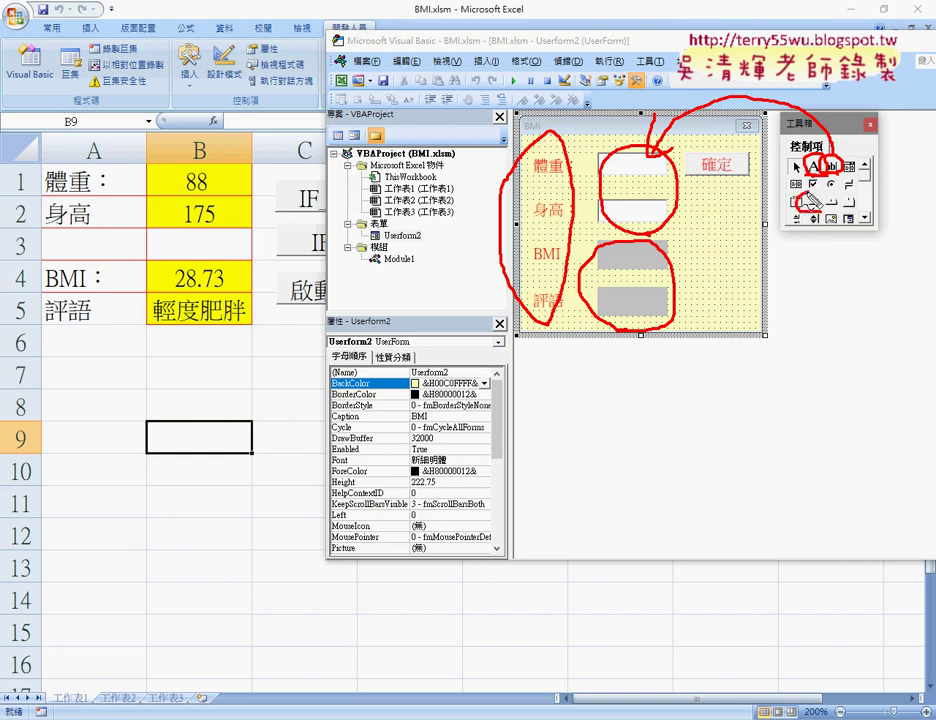
mouse_move(813, 218)
left_mouse_down()
mouse_move(797, 240)
mouse_move(705, 190)
mouse_move(748, 150)
left_mouse_up()
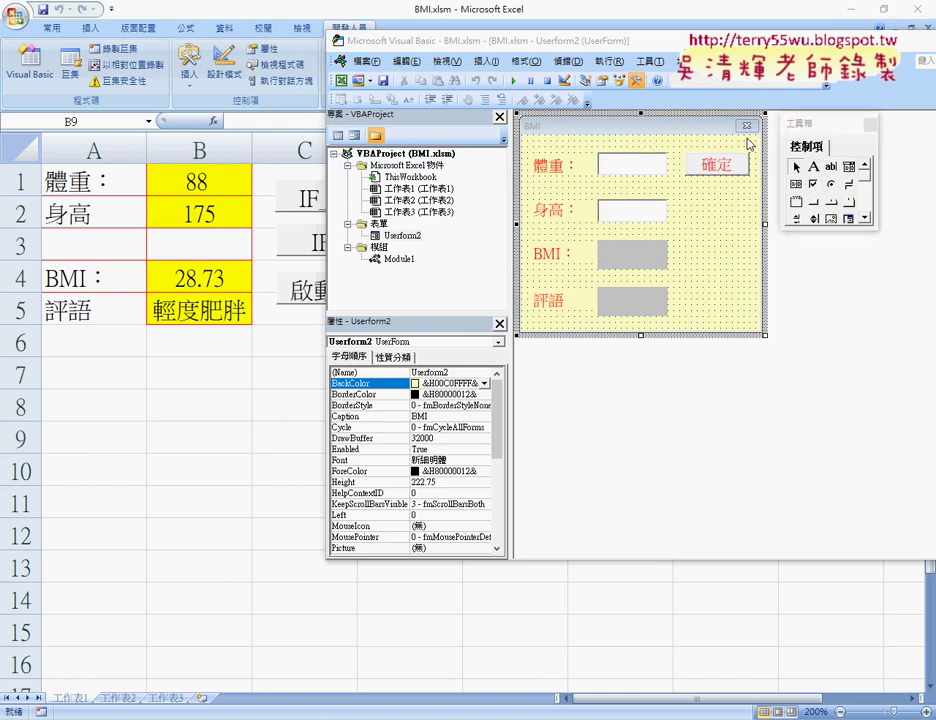
Inspect the 確定 button's Caption, Font and ForeColor properties, cancelling the Font dialog unchanged.
left_click(735, 167)
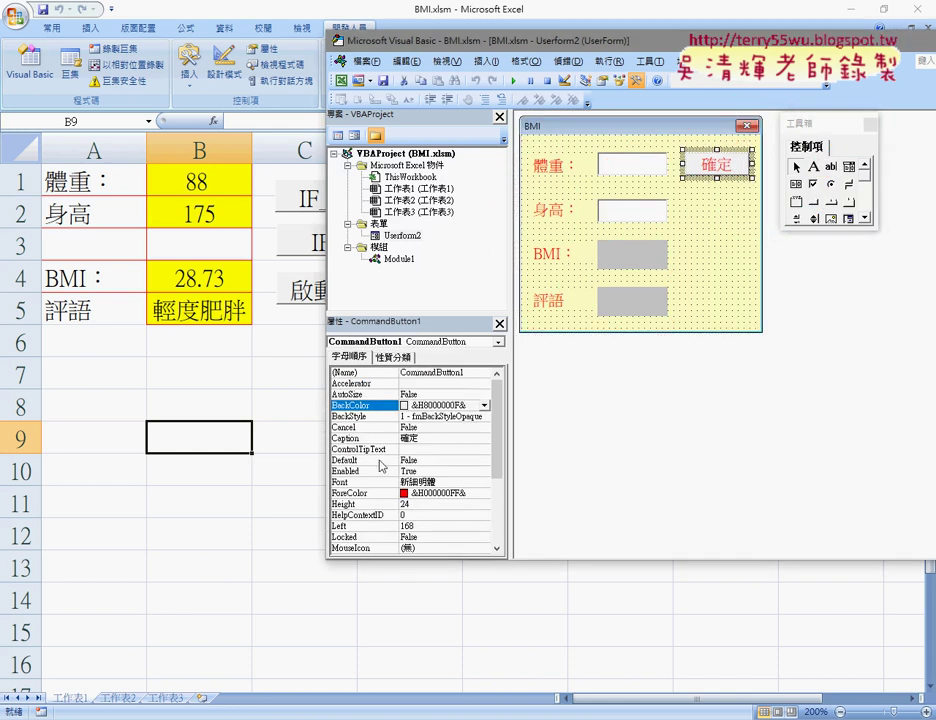
left_click(366, 440)
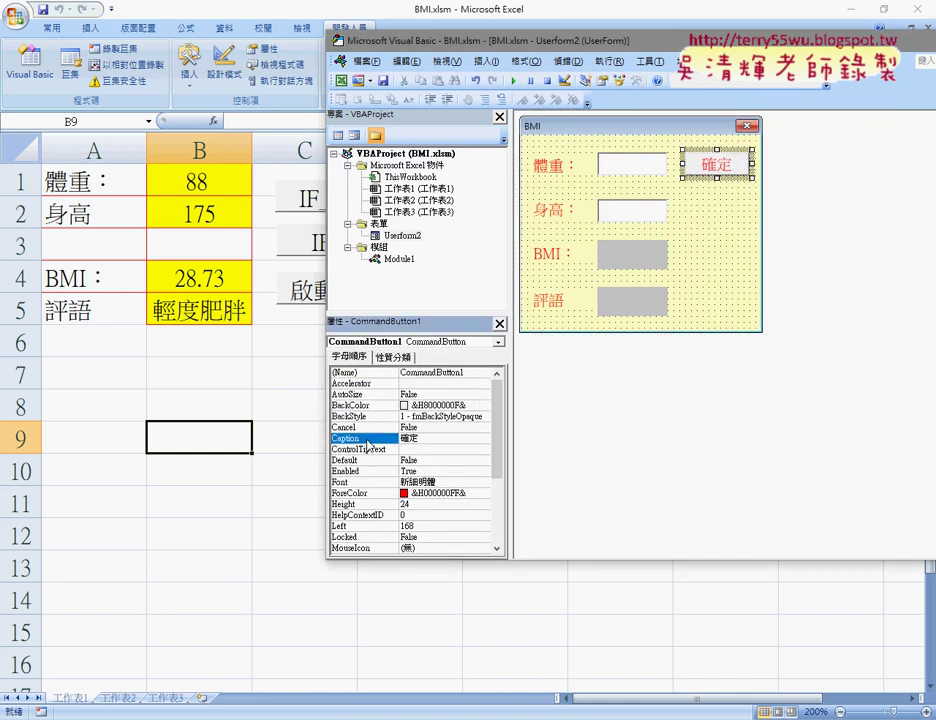
left_click(436, 483)
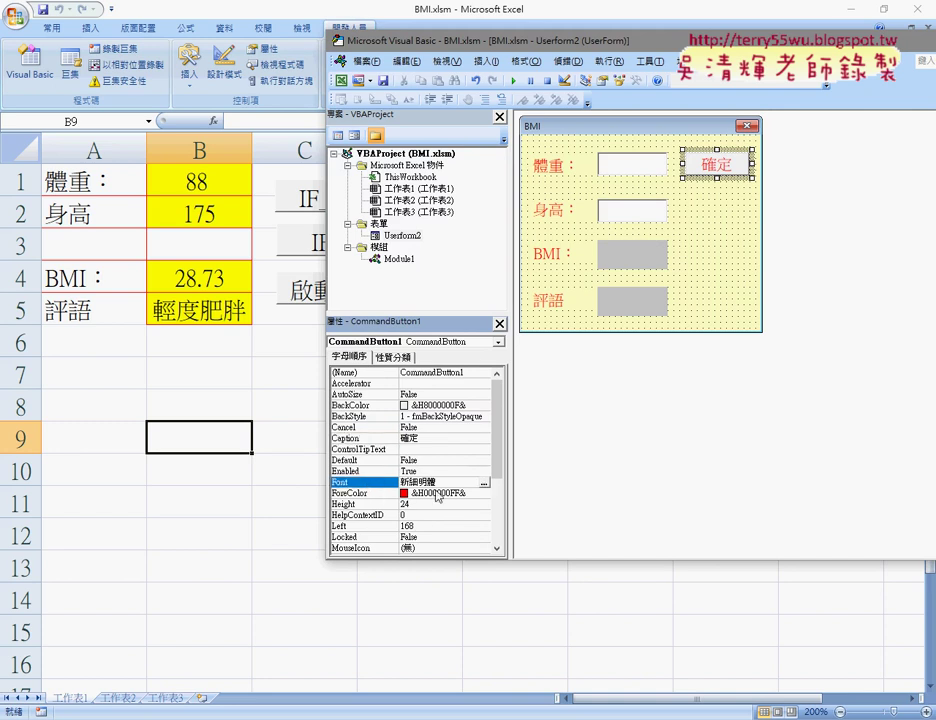
left_click(484, 483)
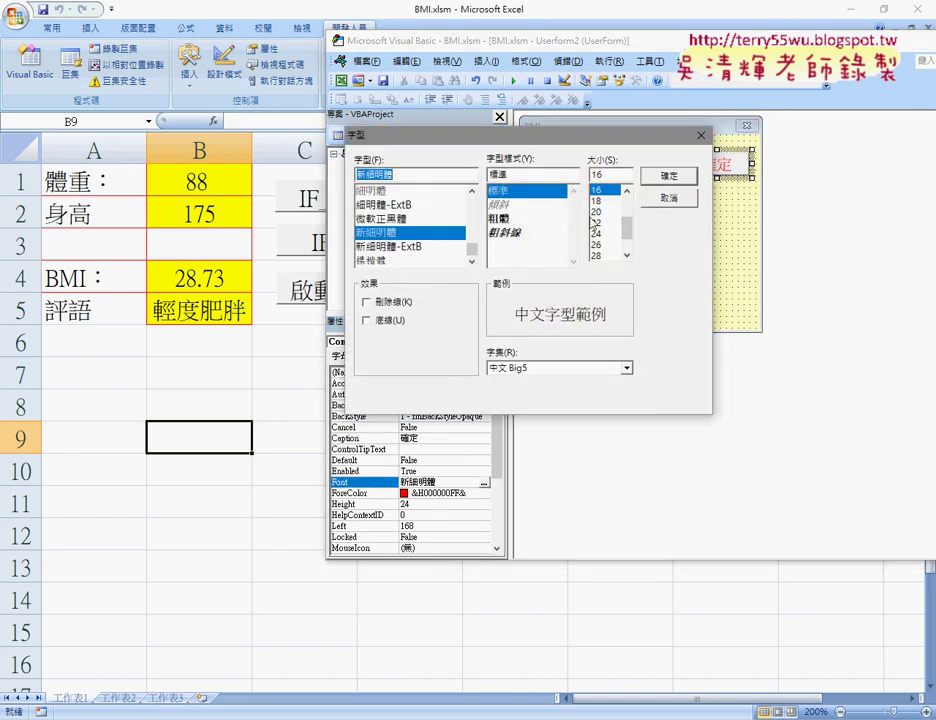
left_click_drag(581, 136, 389, 127)
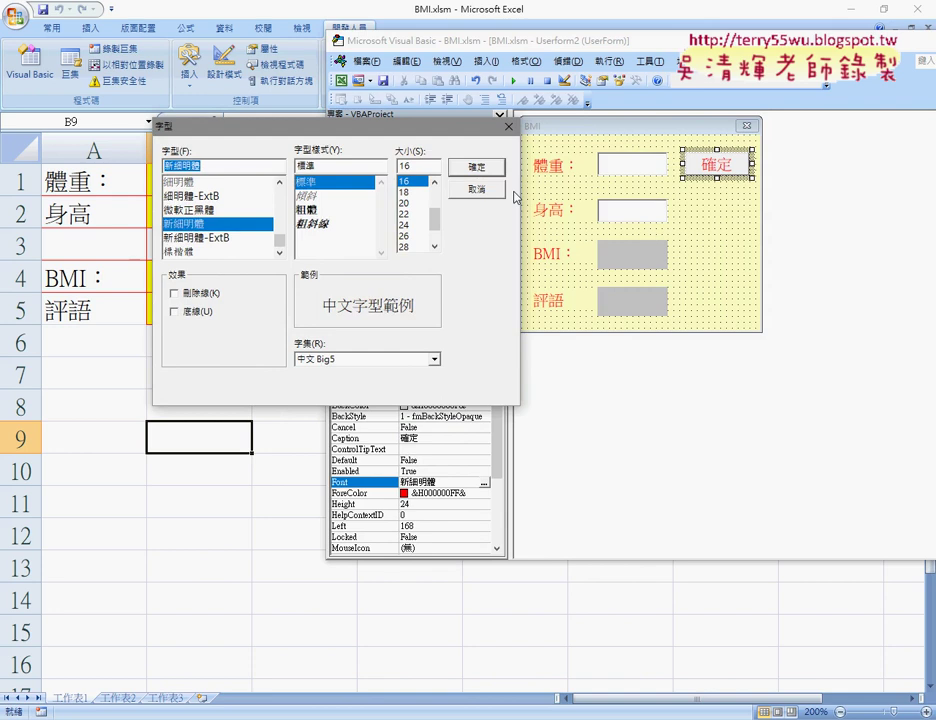
left_click(476, 189)
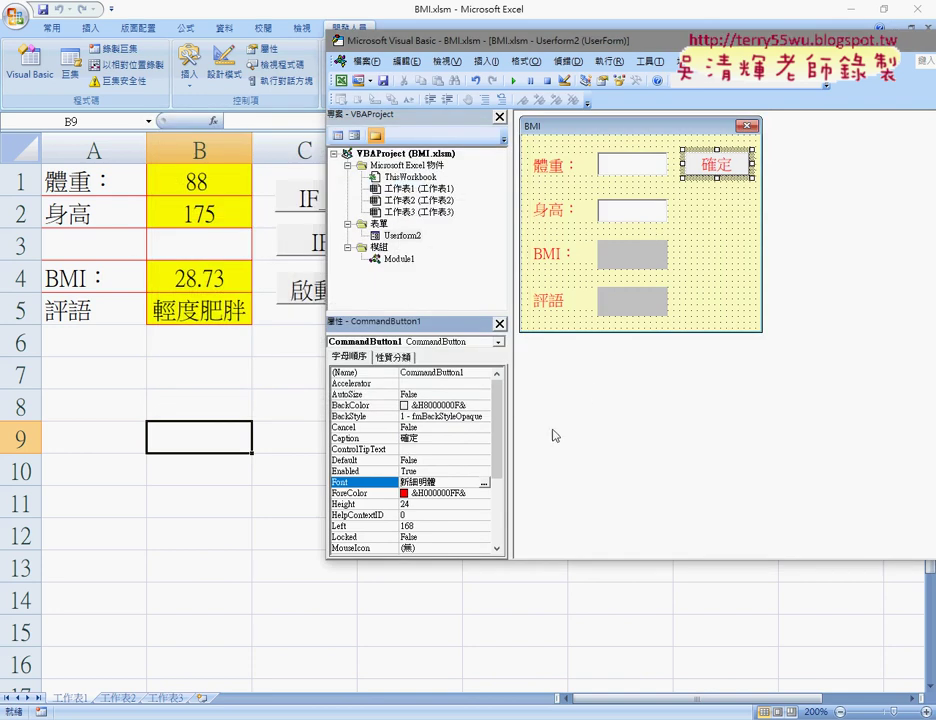
left_click(381, 493)
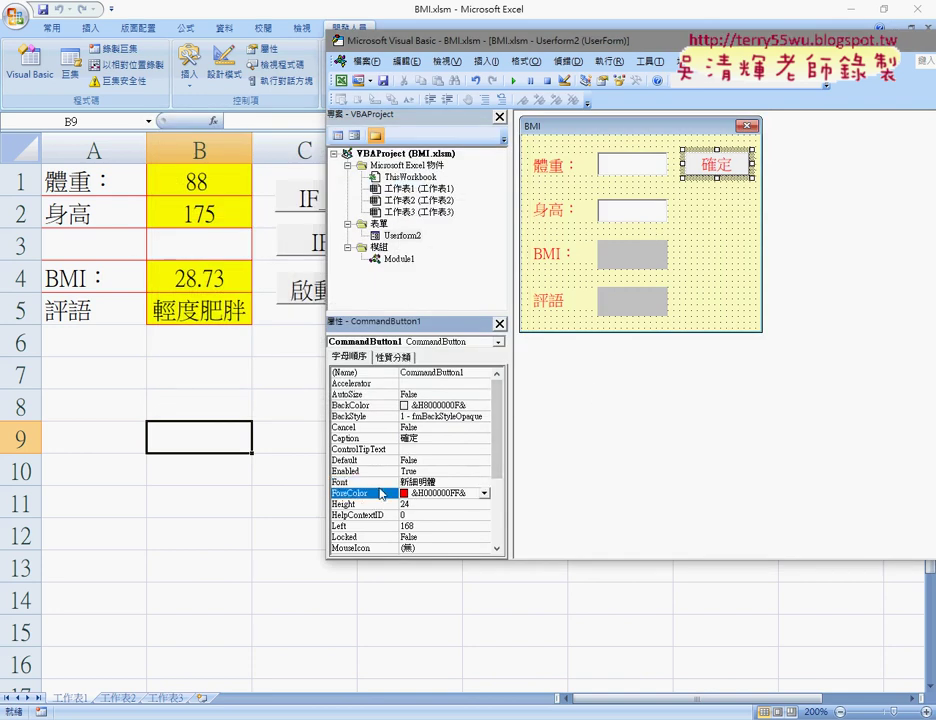
Open the 確定 button's CommandButton1_Click code and highlight the BMI calculation body.
left_click(710, 290)
left_click(716, 170)
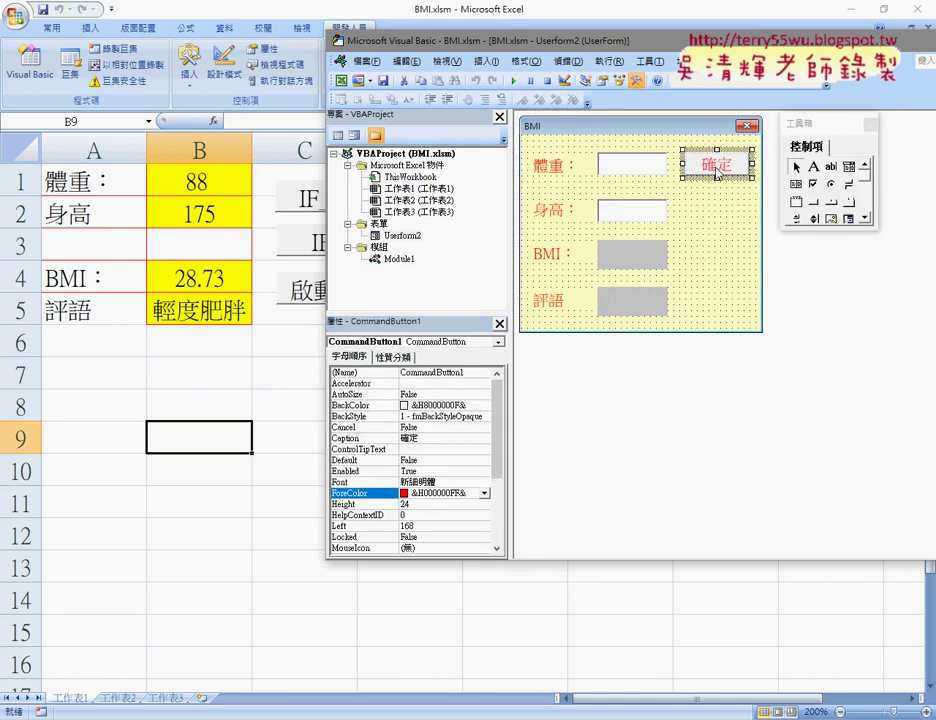
double_click(716, 172)
mouse_move(632, 386)
left_mouse_down()
mouse_move(542, 233)
mouse_move(540, 152)
left_mouse_up()
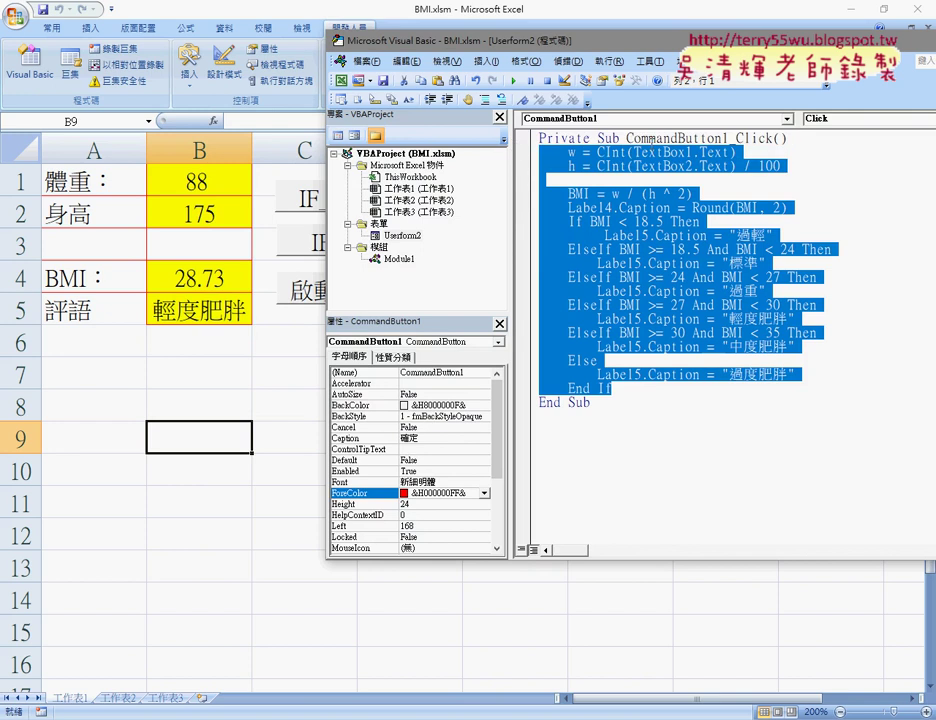